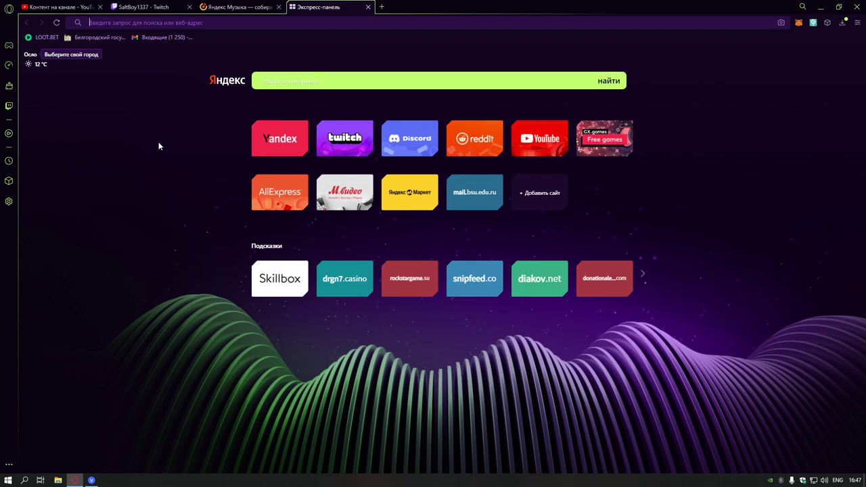
- Open GeForce Experience from the system tray, view its driver page for the installed GeForce Game Ready driver, and close it
right_click(771, 479)
left_click(789, 457)
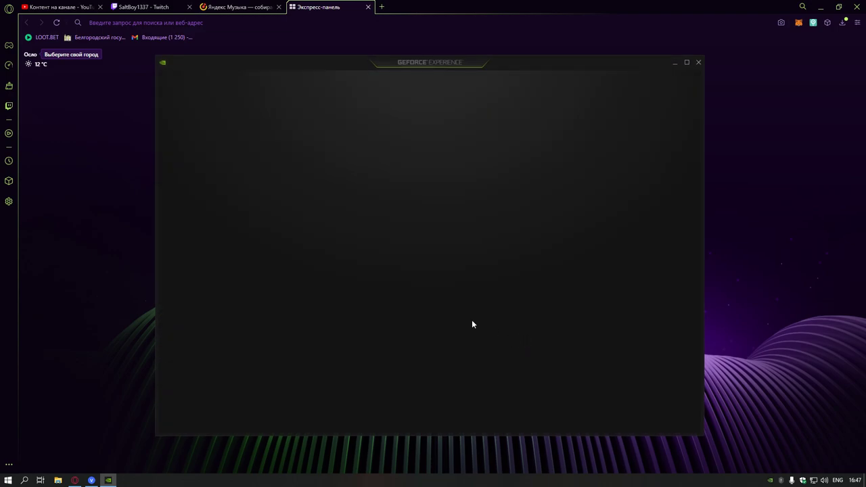
left_click(255, 82)
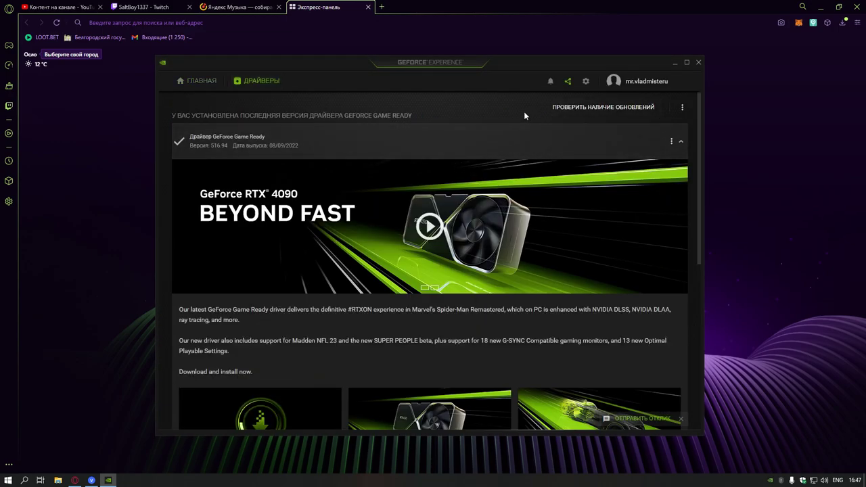
left_click(698, 62)
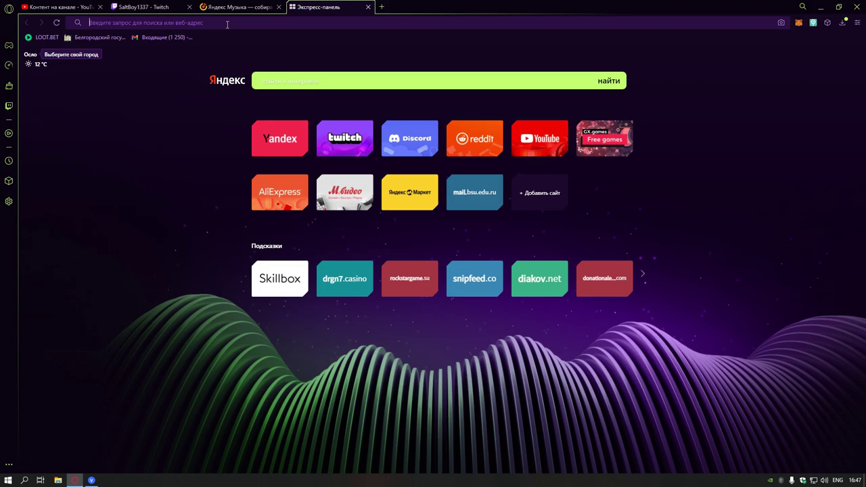
- Go to diakov.net and find the download links on the IObit Driver Booster Pro page
type("diakov.n")
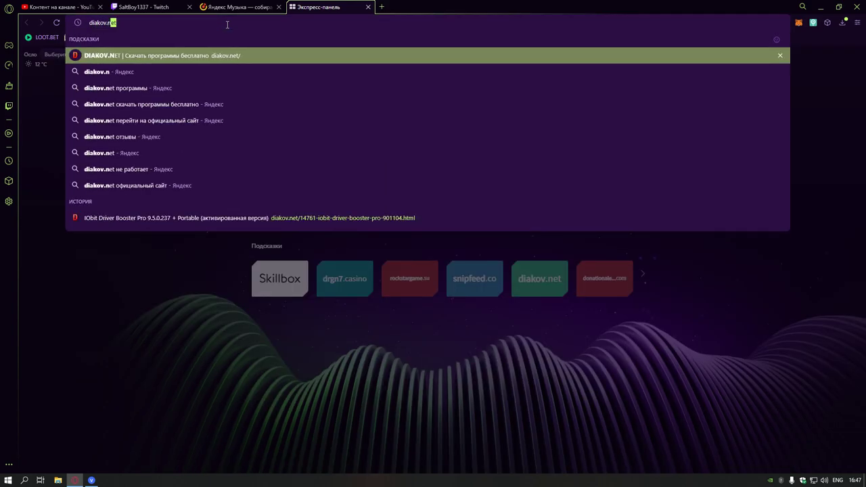
key("Return")
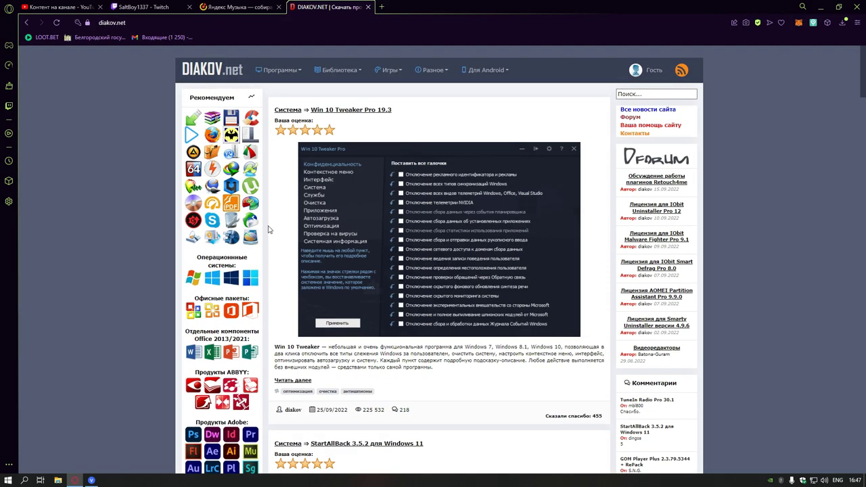
left_click(193, 222)
scroll(336, 212, "down", 15)
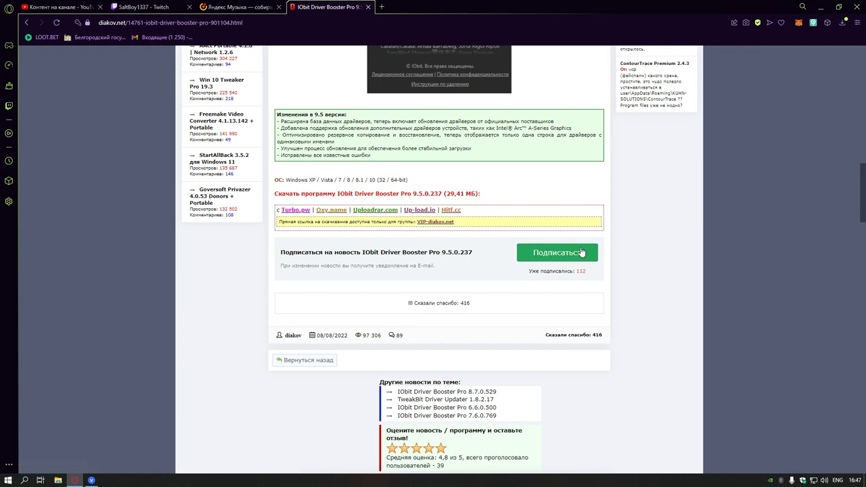
- Minimize the browser, launch Driver Booster 9 from the desktop, and scan the computer's drivers
left_click(819, 6)
left_click(814, 5)
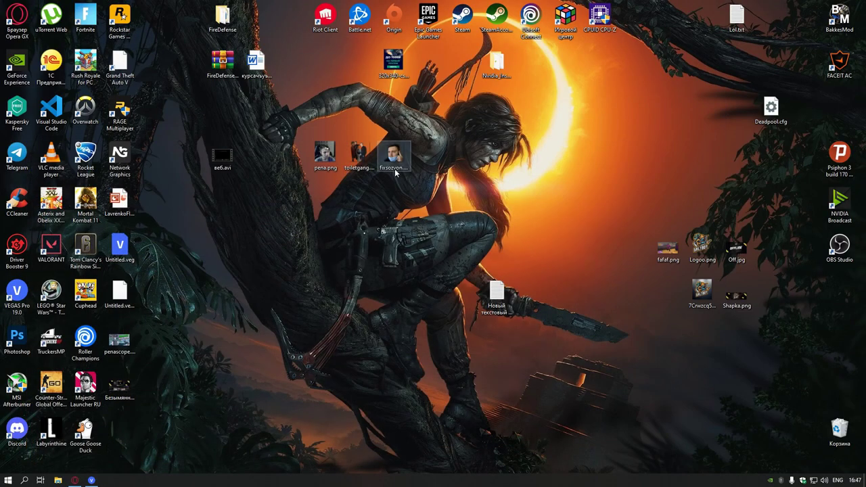
double_click(16, 250)
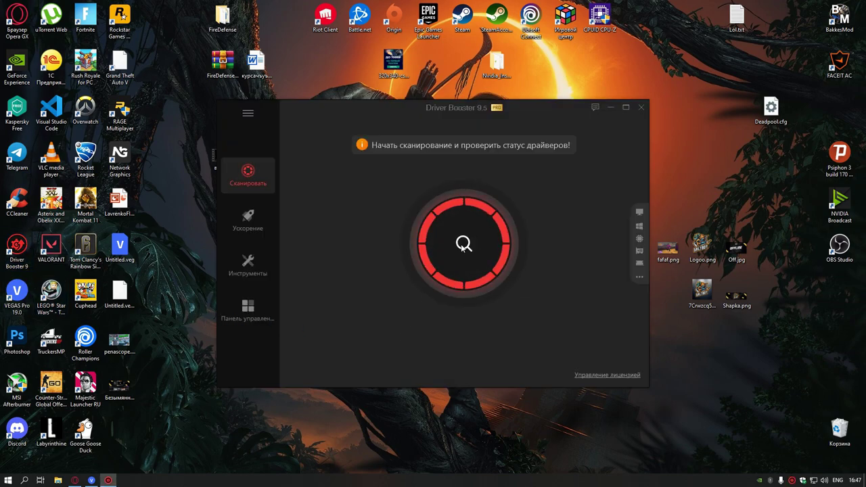
left_click(472, 244)
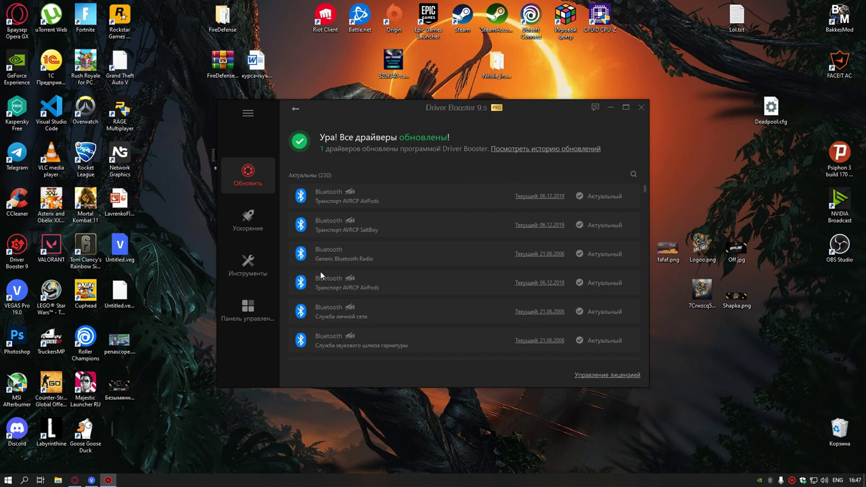
- Review the status of the scanned drivers in Driver Booster, from Bluetooth and HID devices to sound, network and processor drivers
scroll(396, 248, "down", 10)
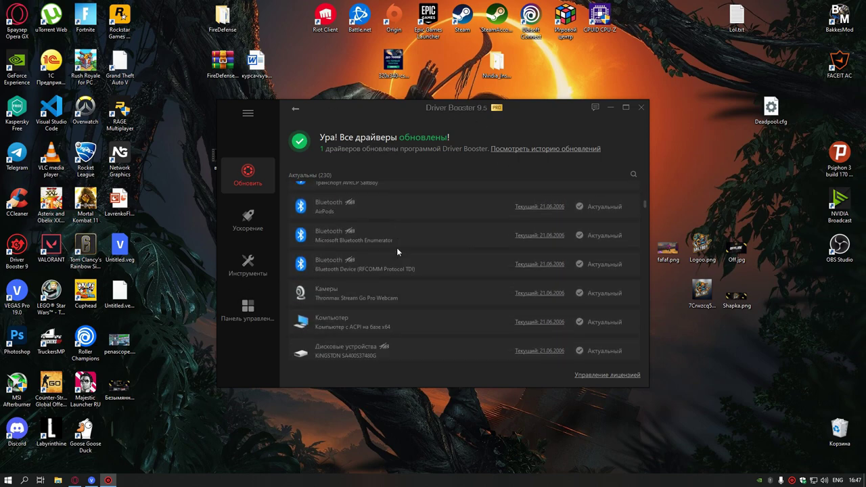
scroll(396, 247, "down", 10)
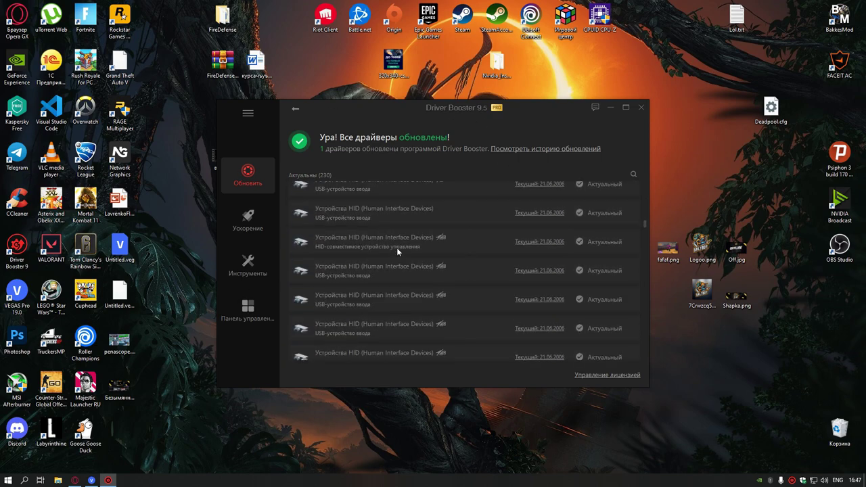
scroll(396, 247, "down", 10)
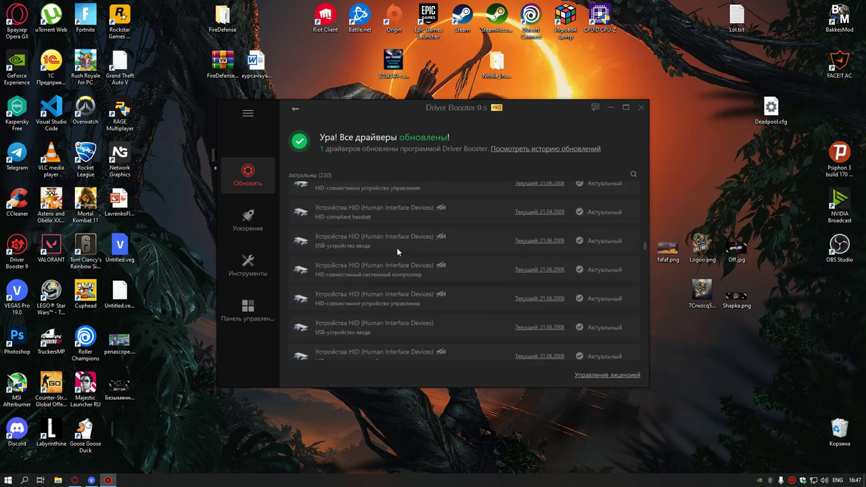
scroll(397, 250, "down", 10)
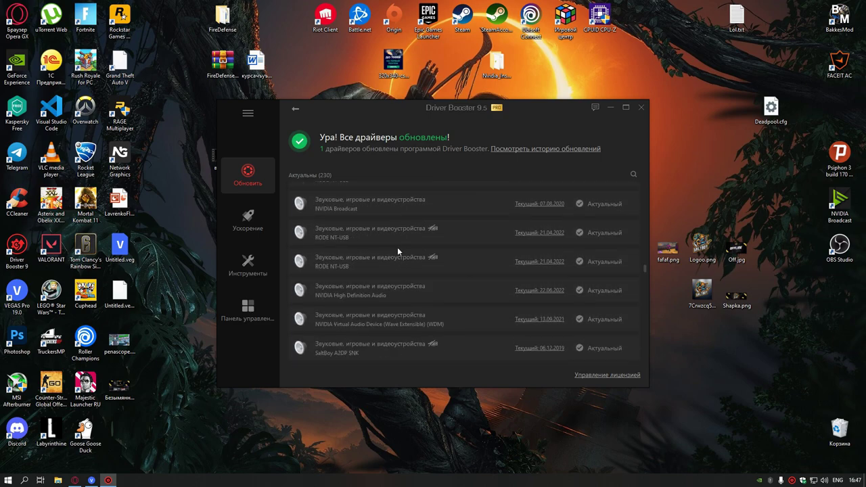
scroll(397, 251, "down", 10)
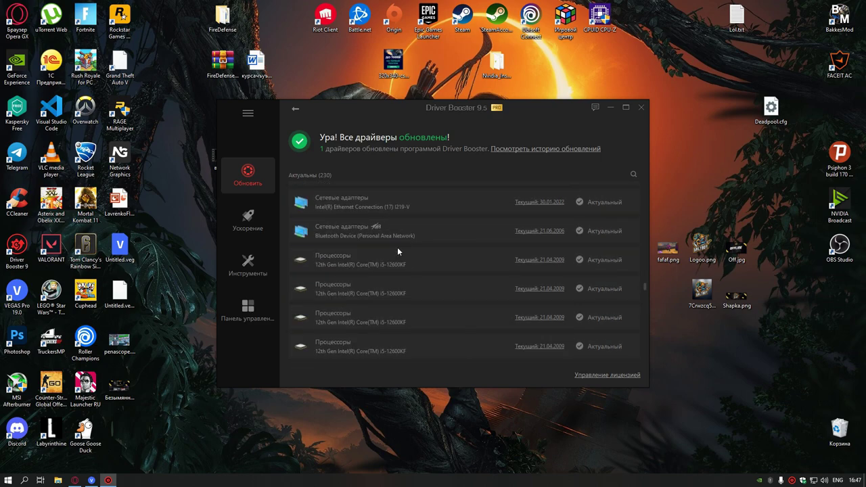
scroll(398, 251, "down", 10)
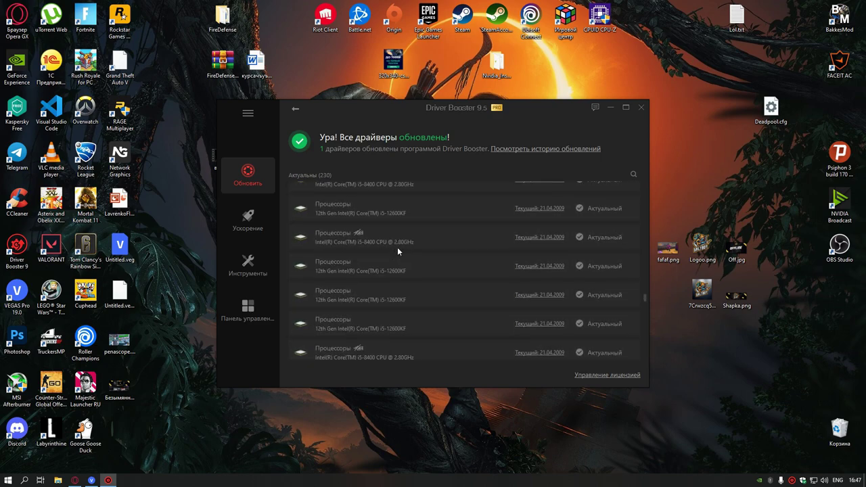
scroll(427, 242, "up", 3)
scroll(473, 283, "up", 2)
left_click_drag(644, 297, 642, 155)
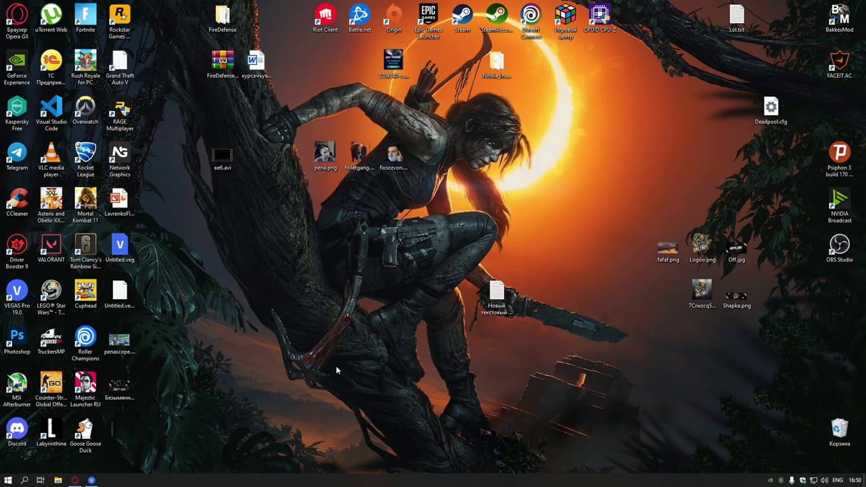
- Search Windows for "план" with the Russian keyboard layout and open Task Scheduler (Планировщик заданий)
left_click(29, 481)
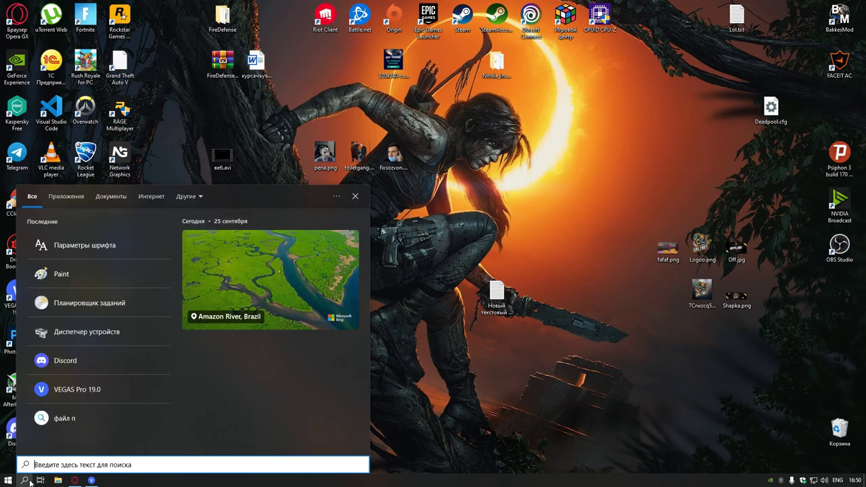
type("g")
key("BackSpace")
key("alt+shift")
type("план")
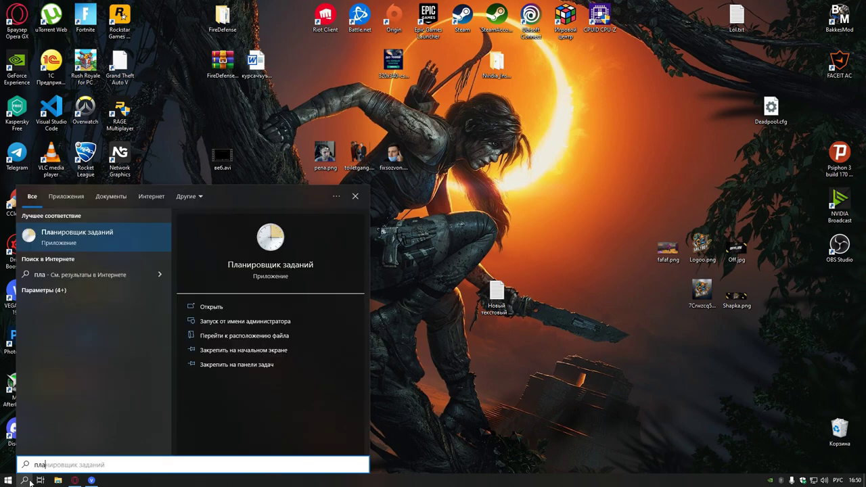
left_click(130, 237)
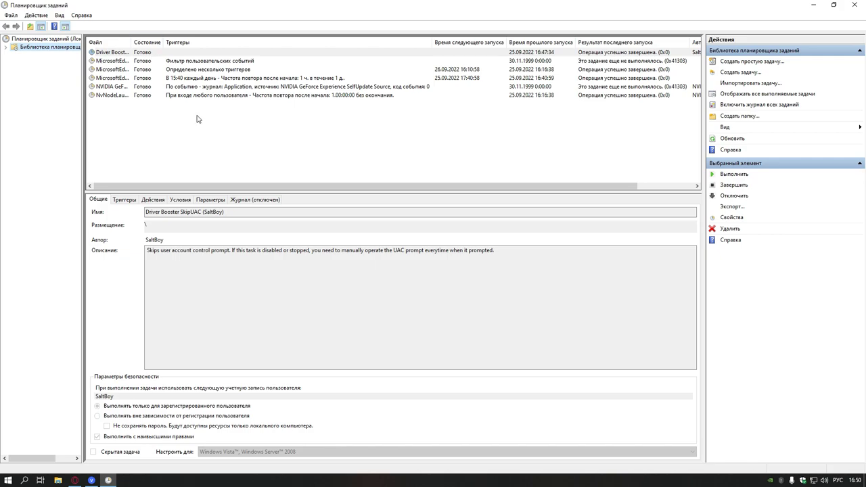
- Inspect the Driver Booster and Microsoft Edge tasks in the scheduler library and widen the Файл column to fit the task names
left_click(118, 52)
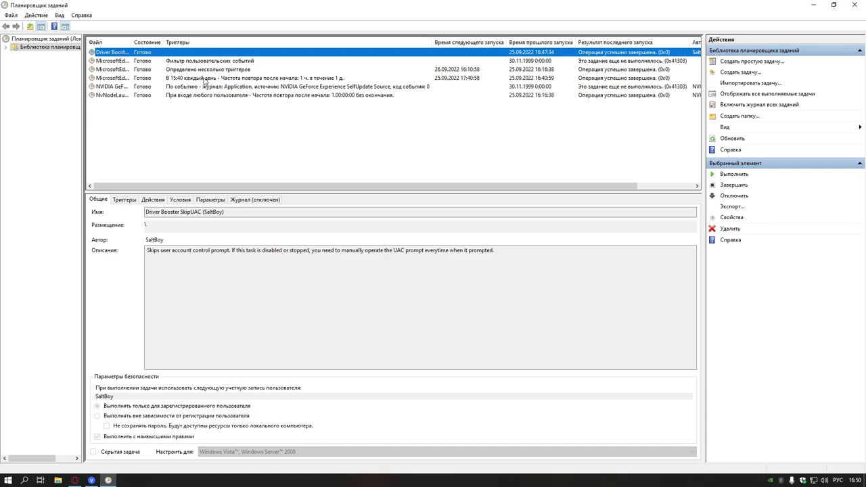
left_click(119, 61)
left_click(111, 69)
left_click(124, 78)
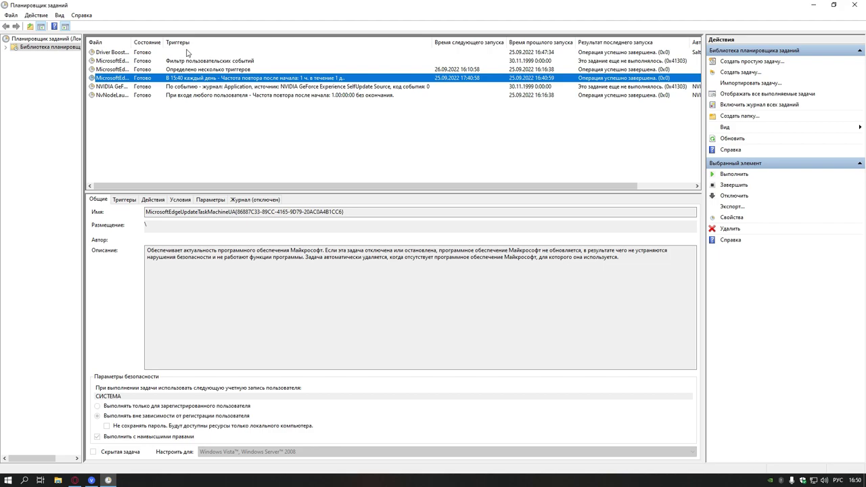
left_click_drag(131, 41, 235, 49)
- Compare the details of the NVIDIA GeForce Experience SelfUpdate and NvNodeLauncher tasks, leaving no task selected
left_click(139, 95)
left_click(138, 86)
left_click(142, 95)
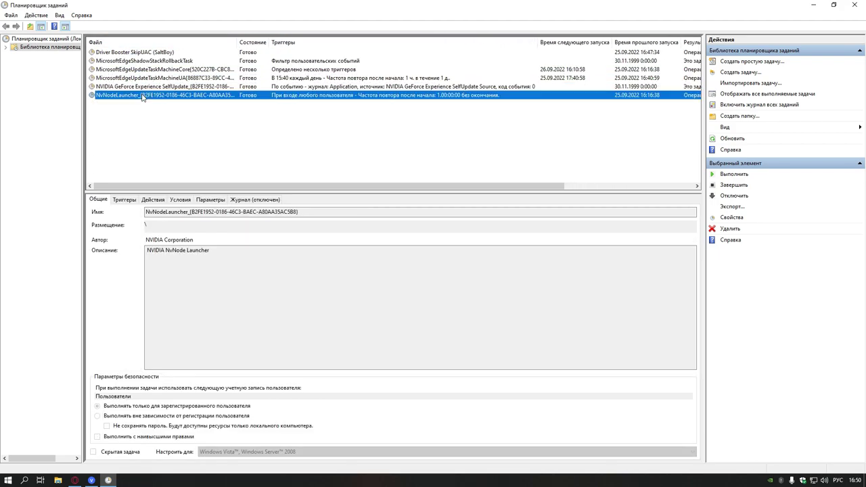
left_click(139, 87)
left_click(138, 96)
left_click(138, 86)
left_click(139, 96)
left_click(139, 139)
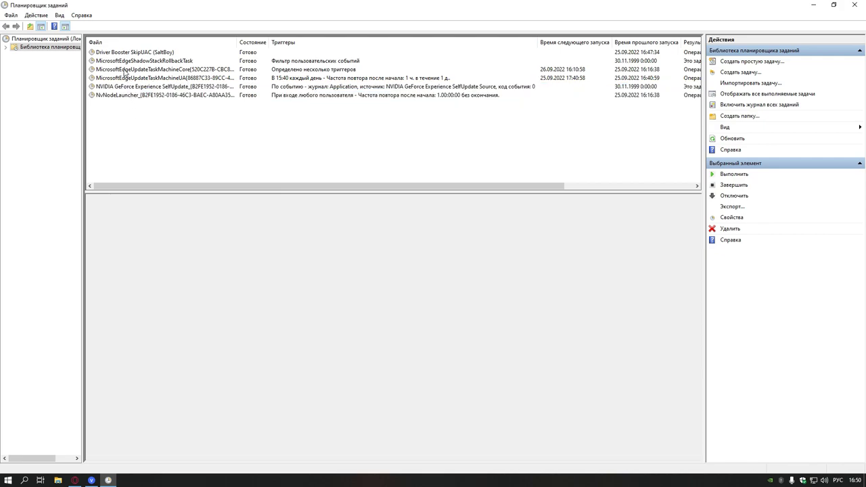
- Delete the Driver Booster SkipUAC and MicrosoftEdgeShadowStackRollbackTask scheduled tasks
left_click(127, 53)
key("Delete")
left_click(426, 273)
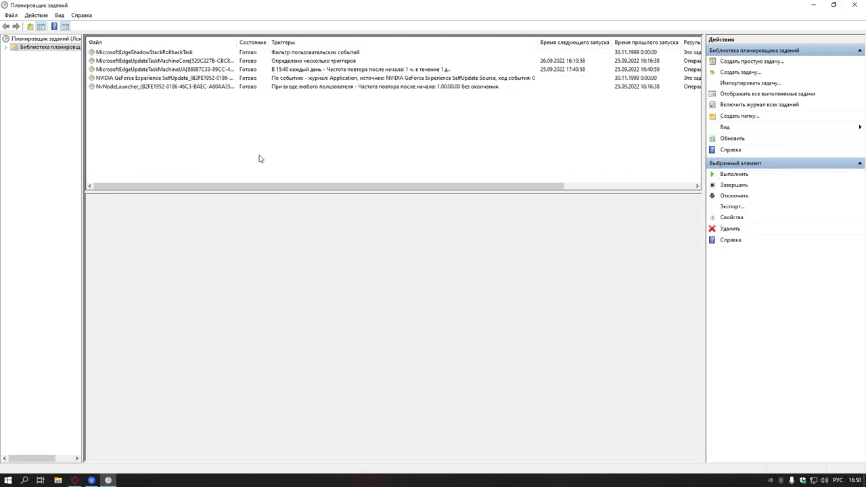
left_click(185, 52)
key("Delete")
key("Return")
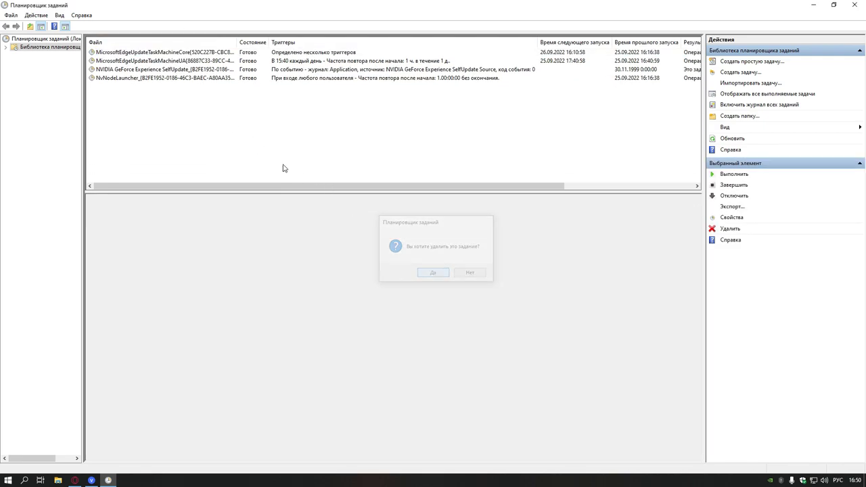
- Delete the MicrosoftEdgeUpdateTaskMachineCore and MicrosoftEdgeUpdateTaskMachineUA scheduled tasks
left_click(203, 52)
key("Delete")
left_click(429, 273)
left_click(185, 52)
key("Delete")
left_click(429, 273)
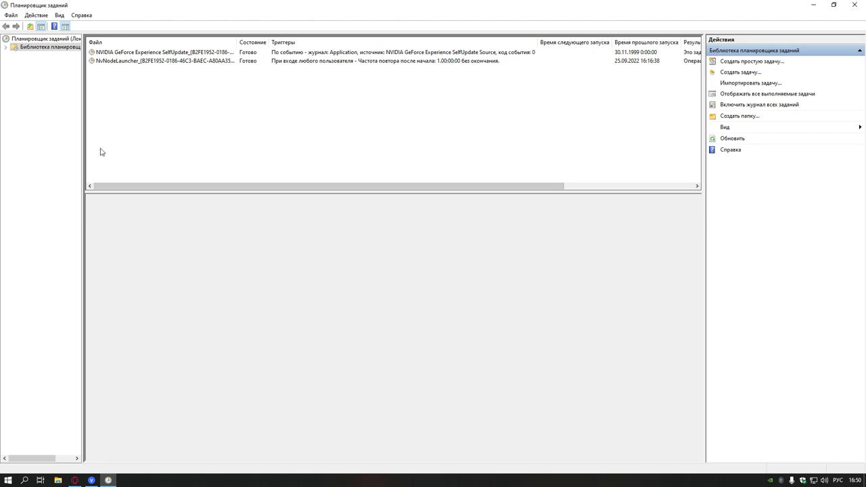
- Examine the general properties of the two remaining NVIDIA tasks in the scheduler library
left_click(132, 52)
left_click(115, 61)
left_click(113, 83)
left_click(176, 63)
key("Up")
key("Down")
key("Up")
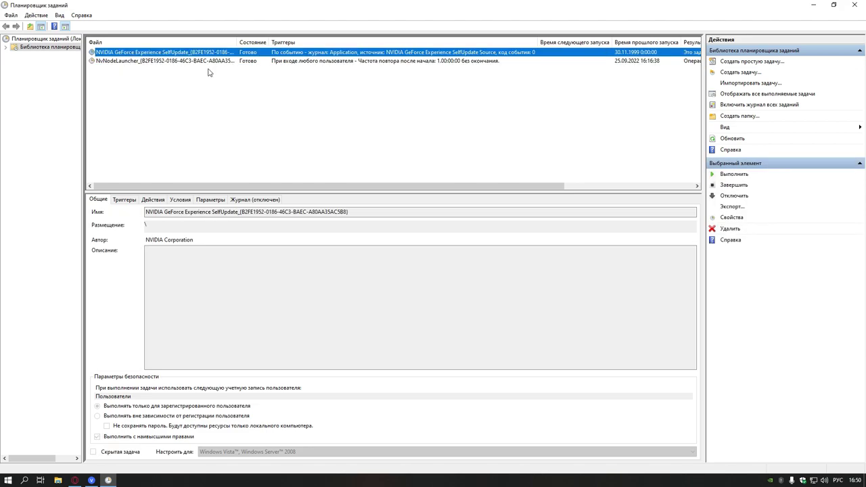
key("Down")
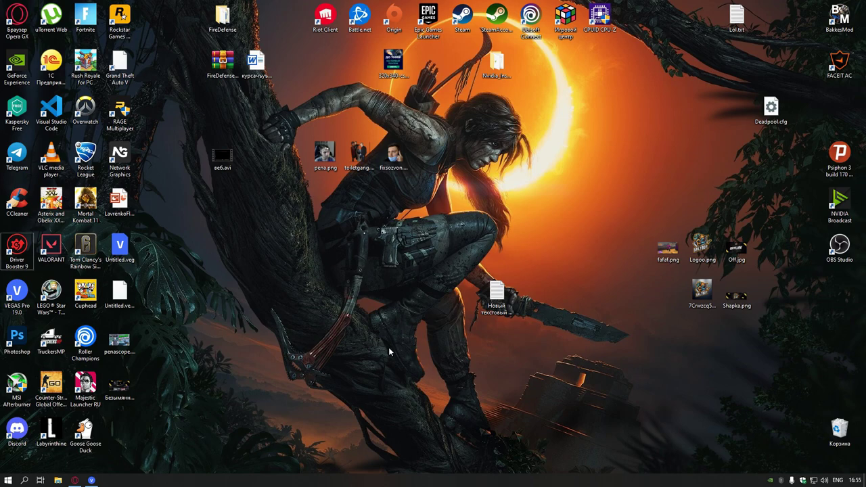
- Run msconfig and open the additional boot parameters for the Windows 10 boot entry
key("super+r")
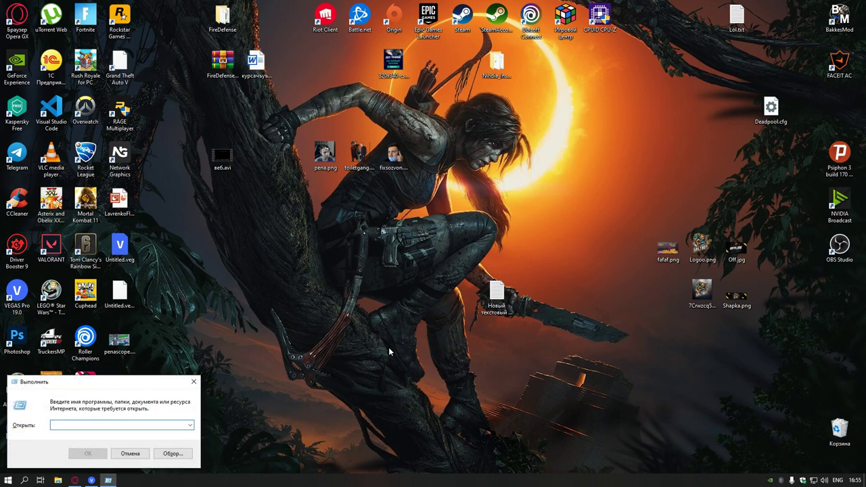
type("msconfig")
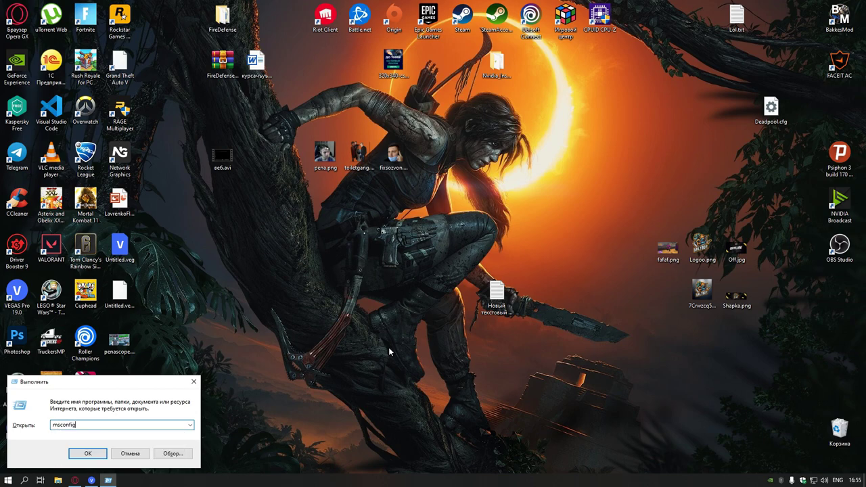
key("Return")
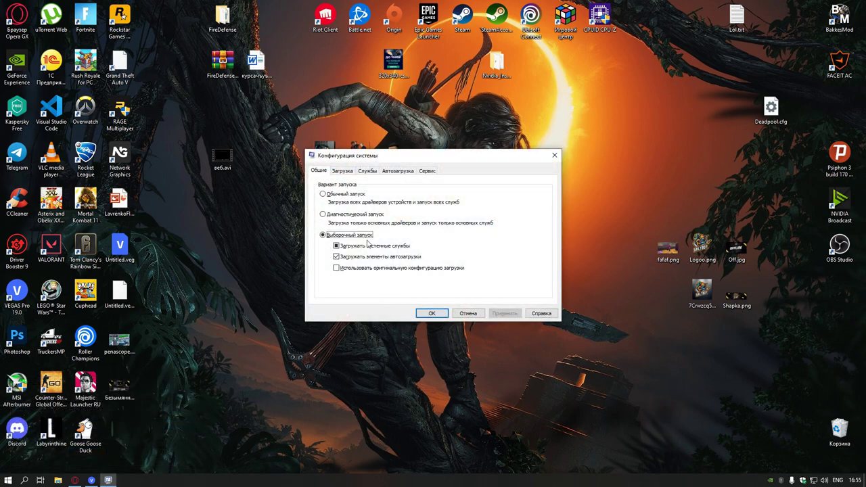
left_click(342, 171)
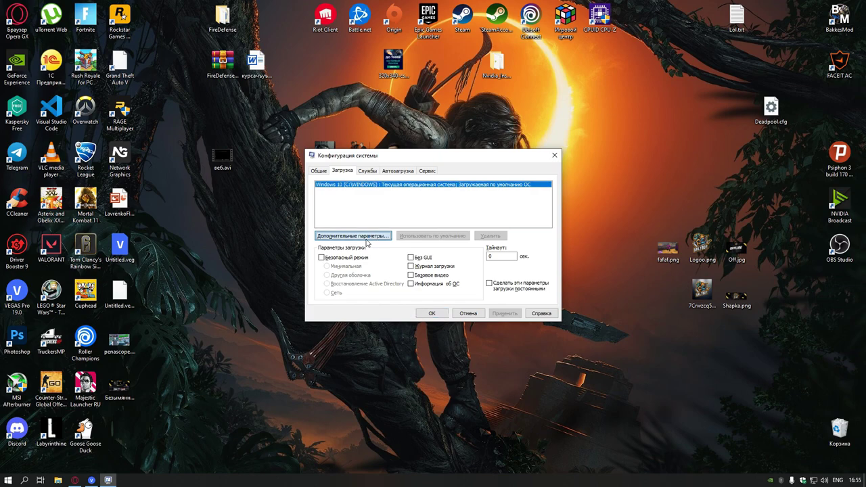
left_click(353, 236)
- Enable the processor count option in the additional boot parameters, set it to 6, and confirm
left_click(356, 173)
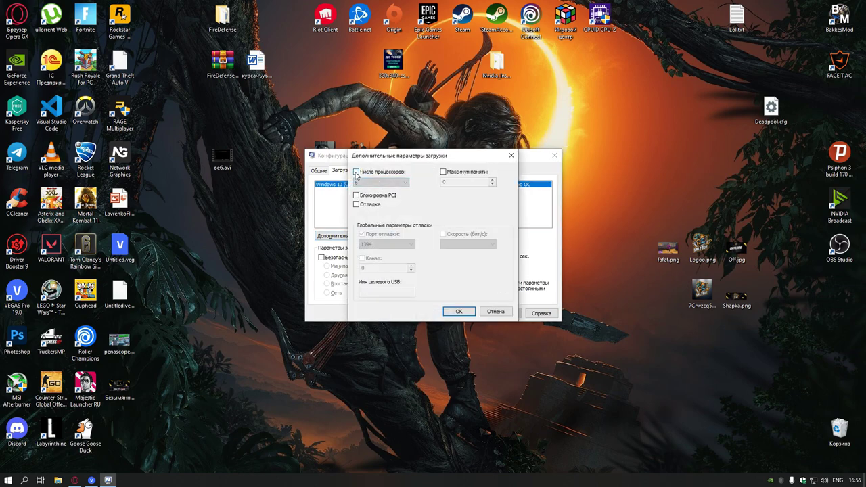
left_click(356, 172)
left_click(382, 183)
left_click(386, 192)
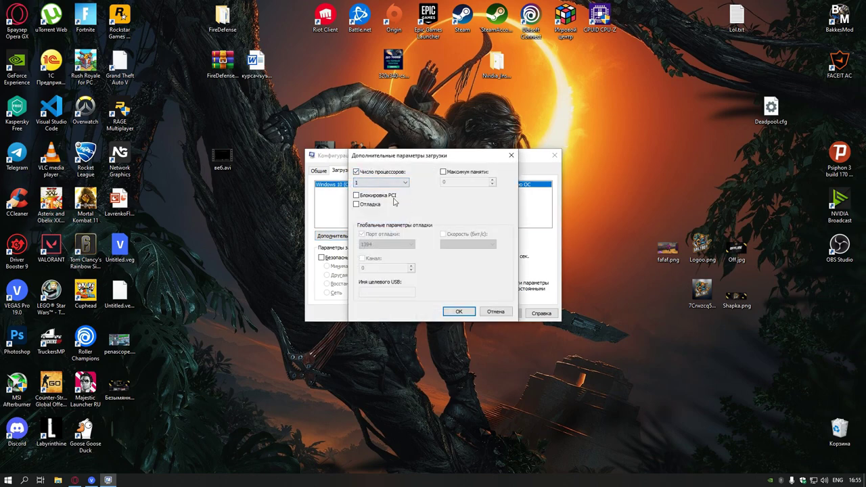
left_click(392, 183)
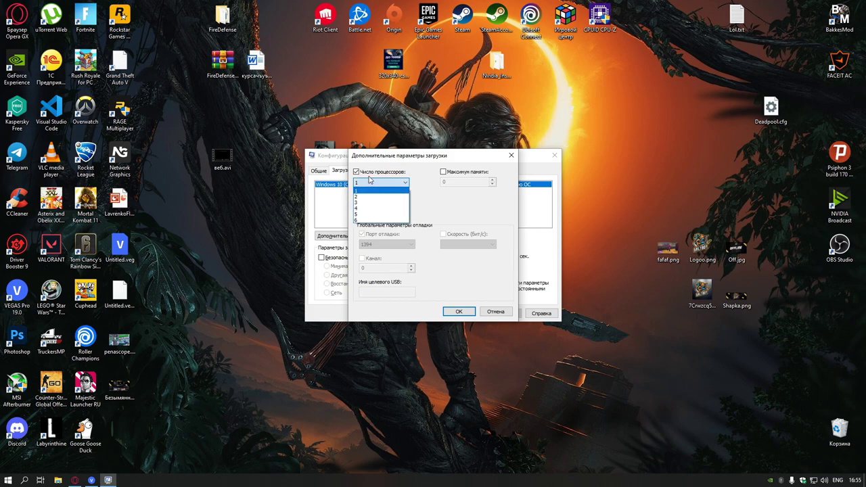
left_click(370, 223)
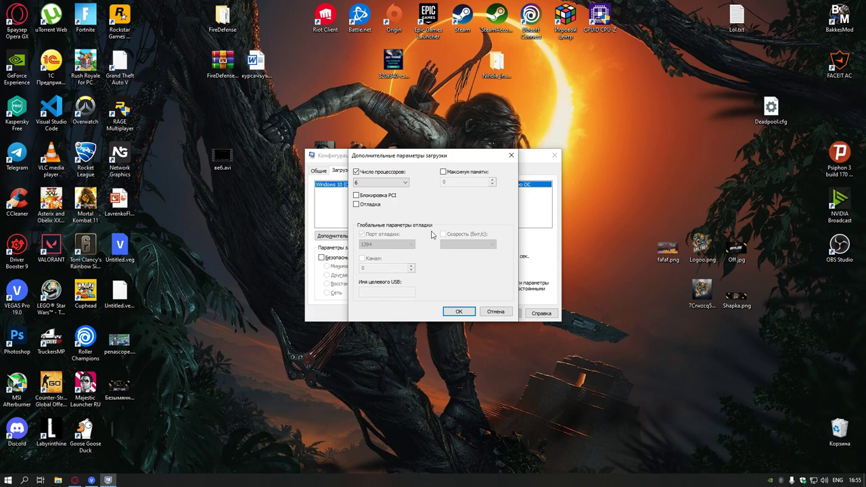
left_click(458, 311)
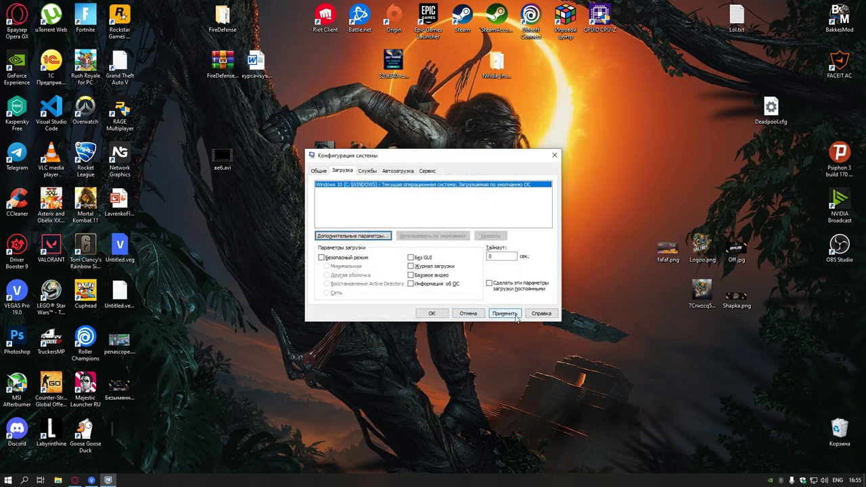
- Hide the Microsoft services in the System Configuration services list and review the remaining third-party ones
left_click(368, 171)
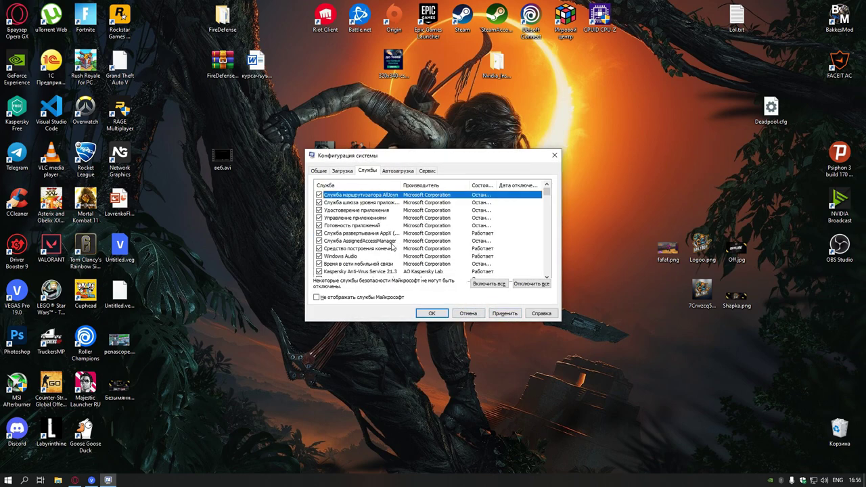
left_click(322, 298)
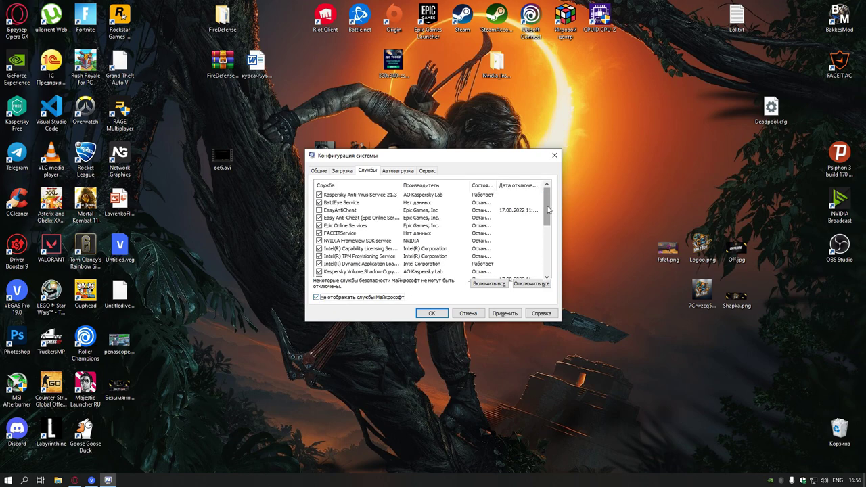
mouse_move(548, 210)
left_mouse_down()
mouse_move(545, 274)
mouse_move(546, 203)
left_mouse_up()
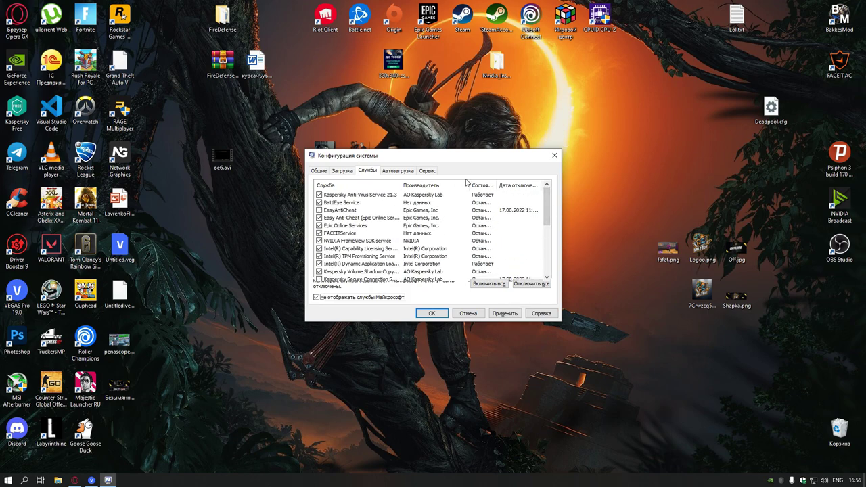
- Open Task Manager's startup apps from System Configuration and examine the Windows Security notification and Realtek HD Audio entries
left_click(396, 172)
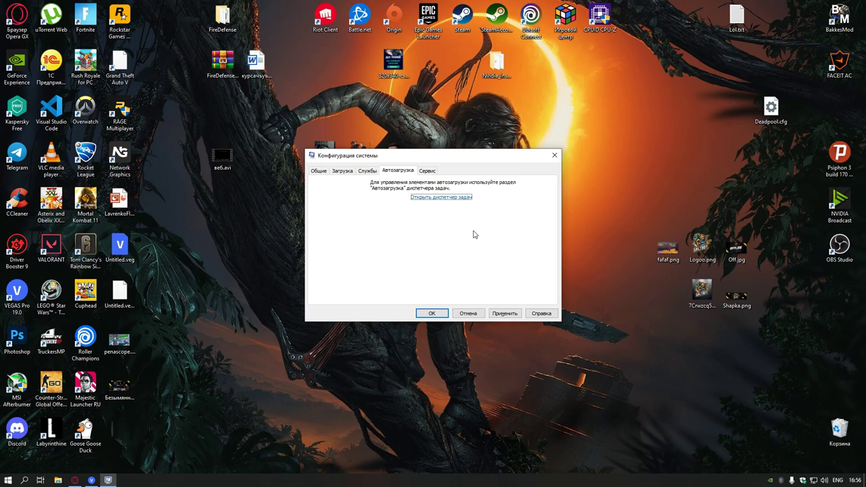
left_click(440, 198)
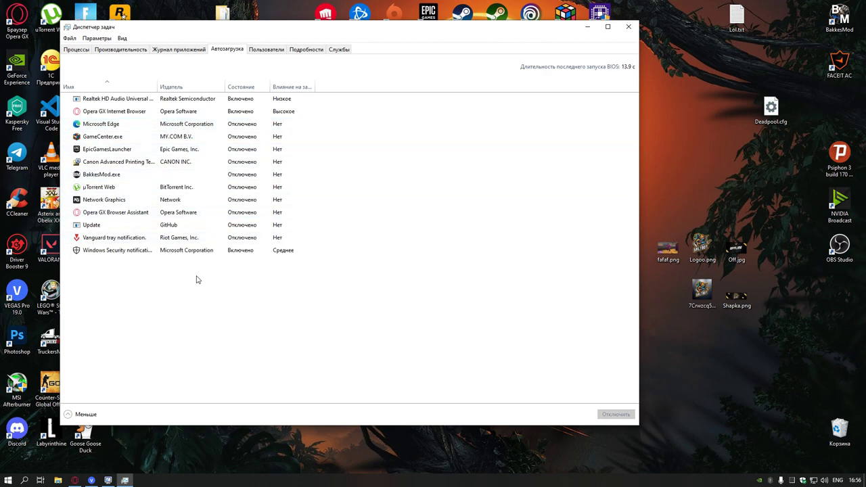
left_click(152, 253)
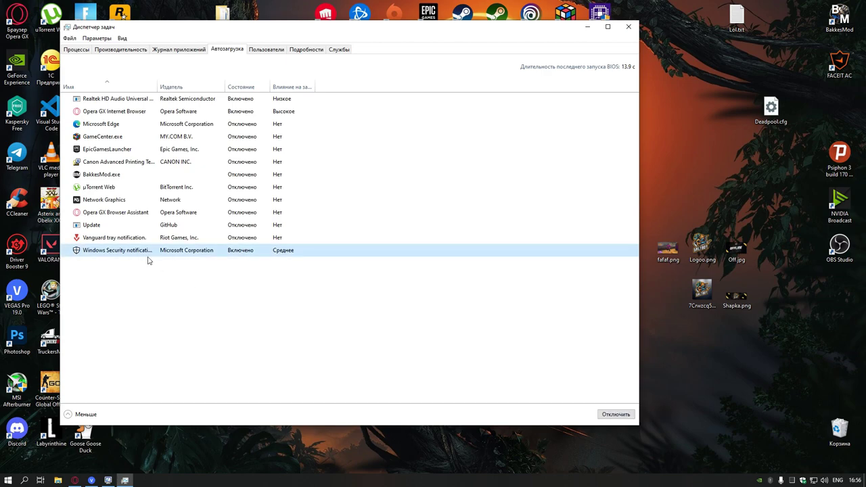
left_click(145, 99)
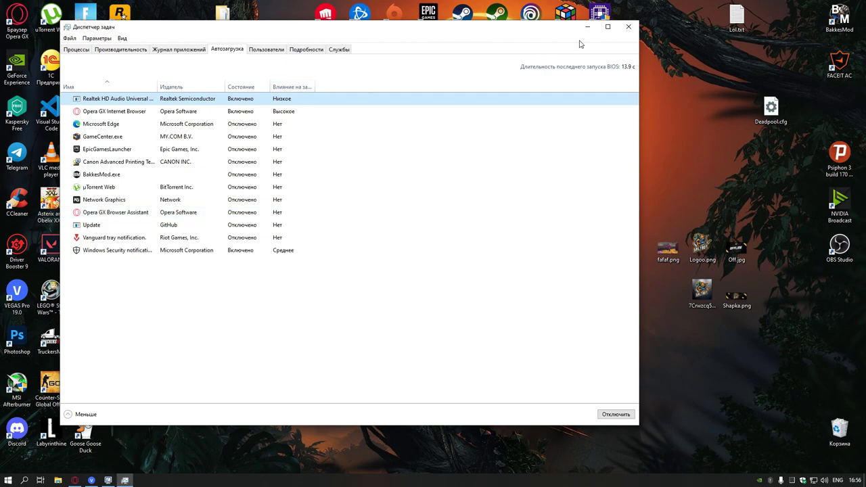
left_click(628, 26)
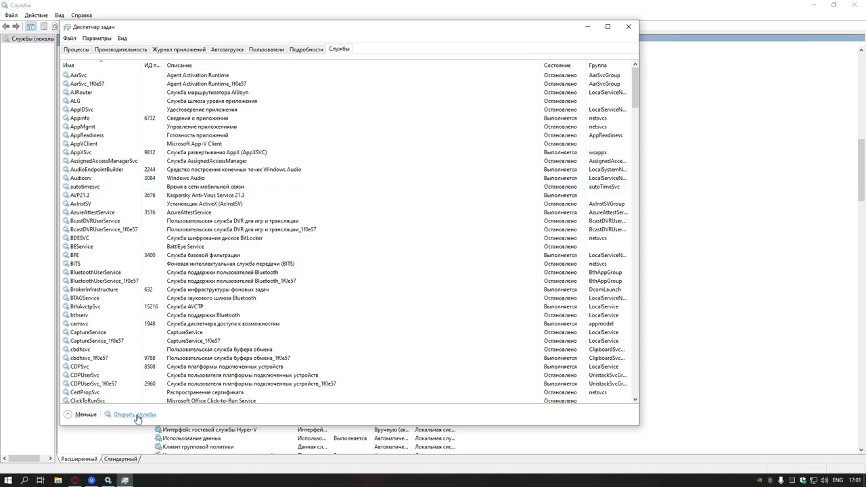
- Look up the Рабочие папки service in the Services console and view its startup type options without changing them
left_click(628, 26)
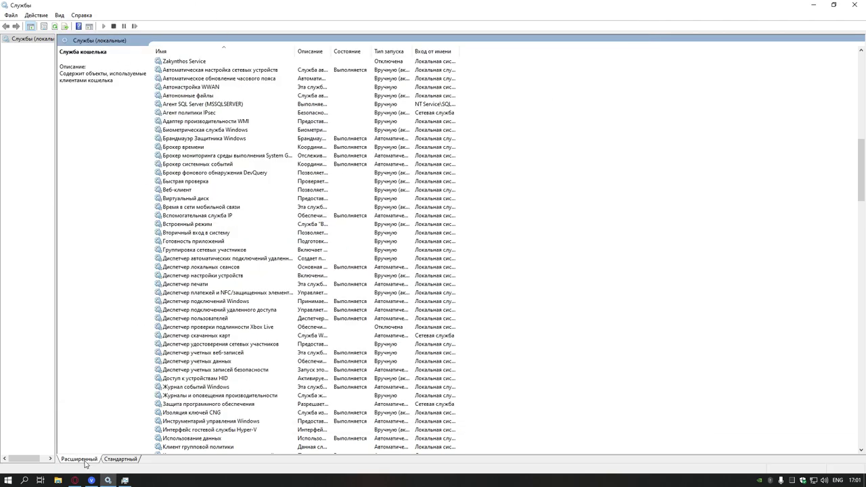
scroll(218, 240, "up", 20)
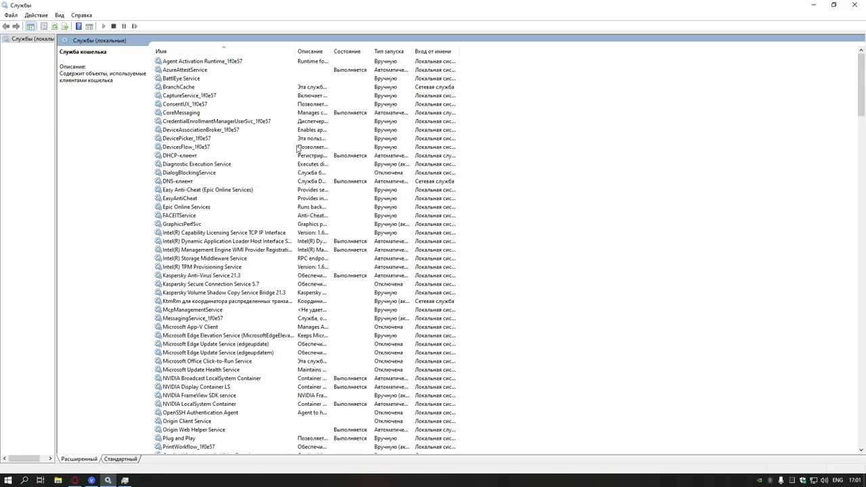
scroll(266, 175, "down", 20)
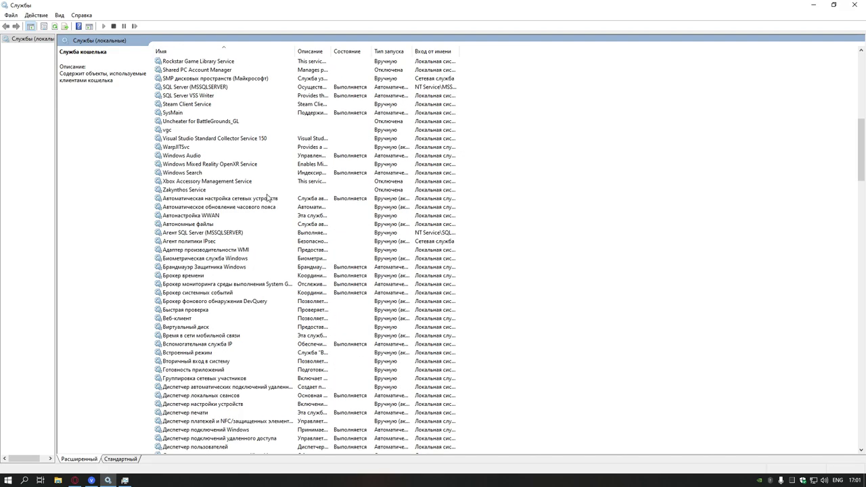
scroll(268, 230, "down", 20)
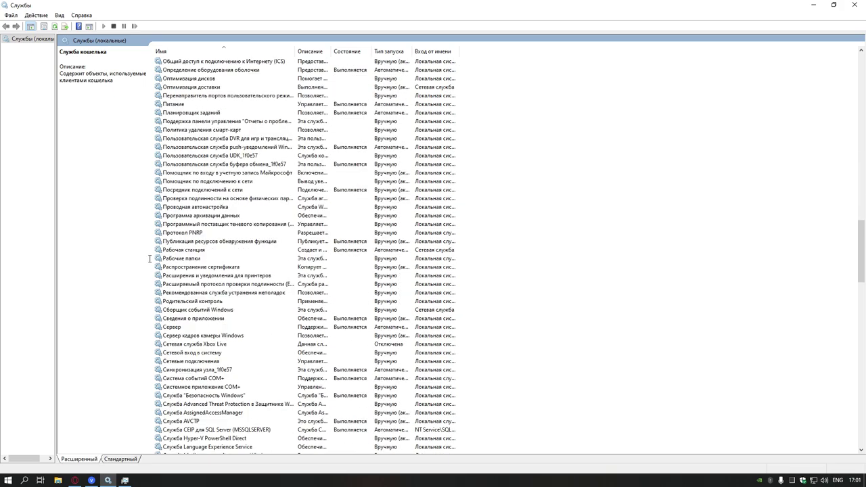
left_click(194, 262)
right_click(195, 262)
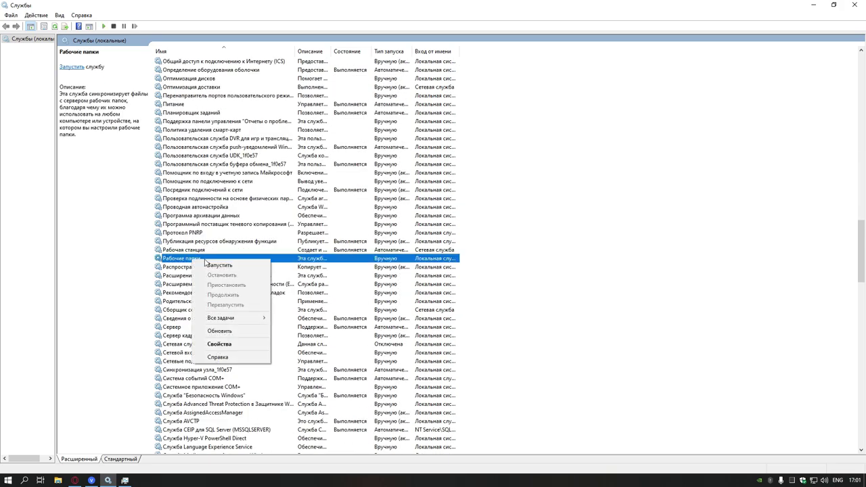
left_click(223, 344)
left_click(408, 244)
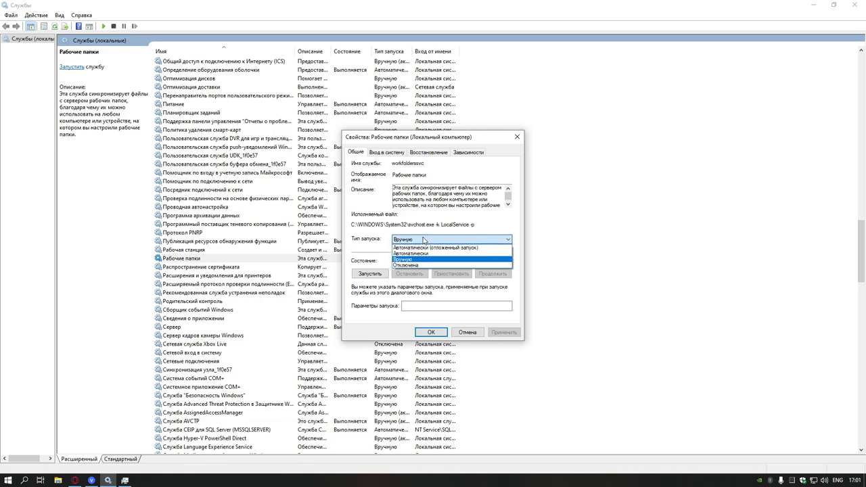
left_click(412, 241)
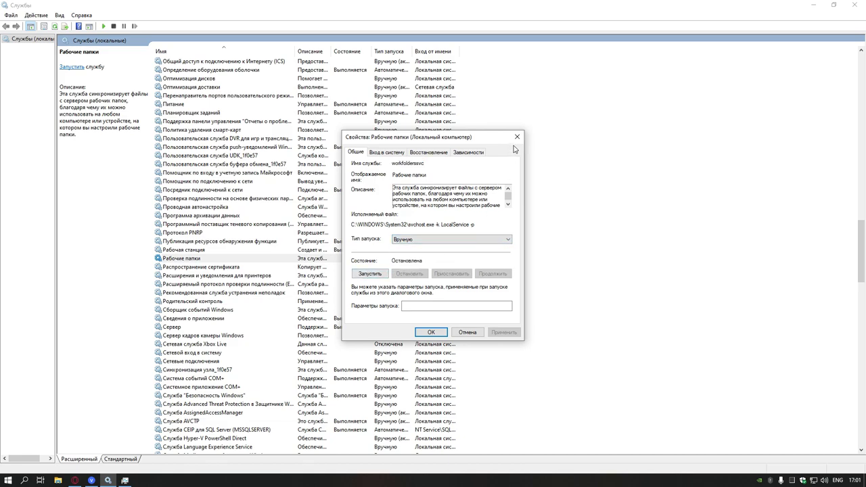
left_click(517, 137)
- Examine the Сетевая служба Xbox Live, Центр обновления Windows, Факс, Телефонная связь and Телефония services
scroll(239, 258, "down", 3)
left_click(224, 269)
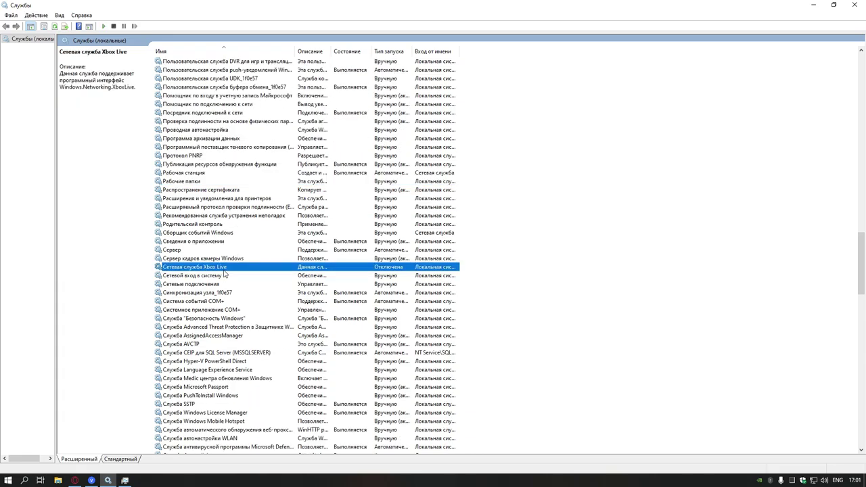
scroll(261, 295, "down", 20)
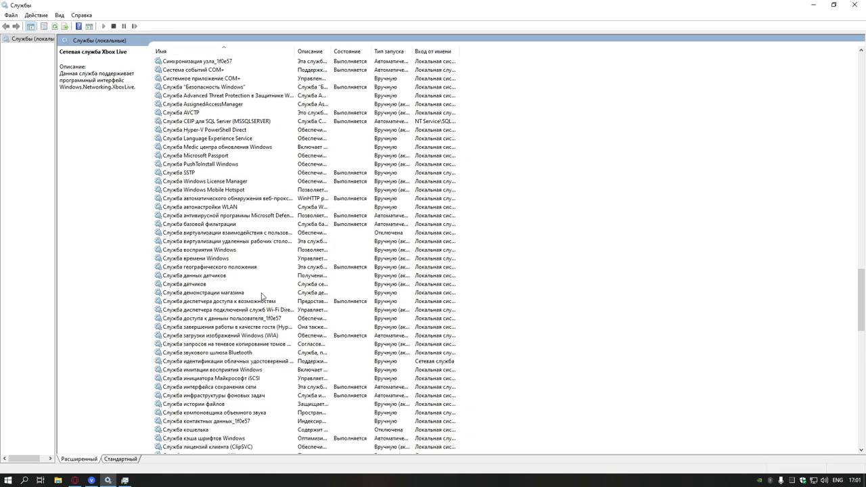
scroll(261, 296, "down", 5)
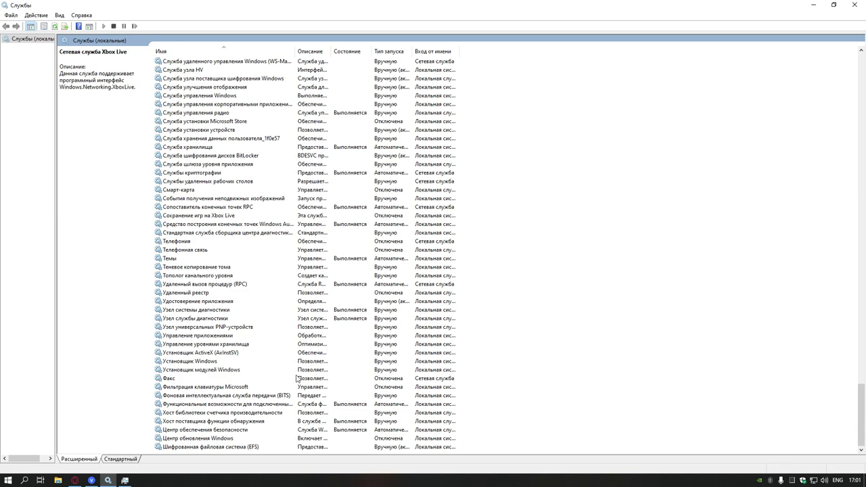
left_click(178, 439)
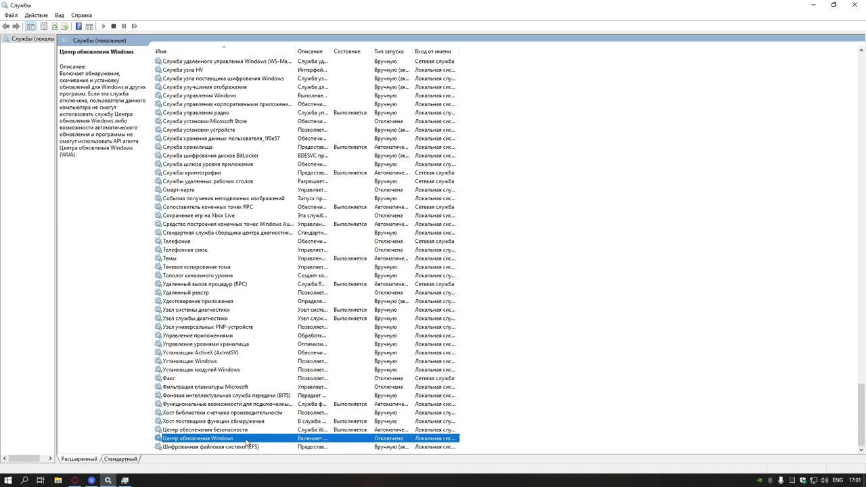
left_click(196, 379)
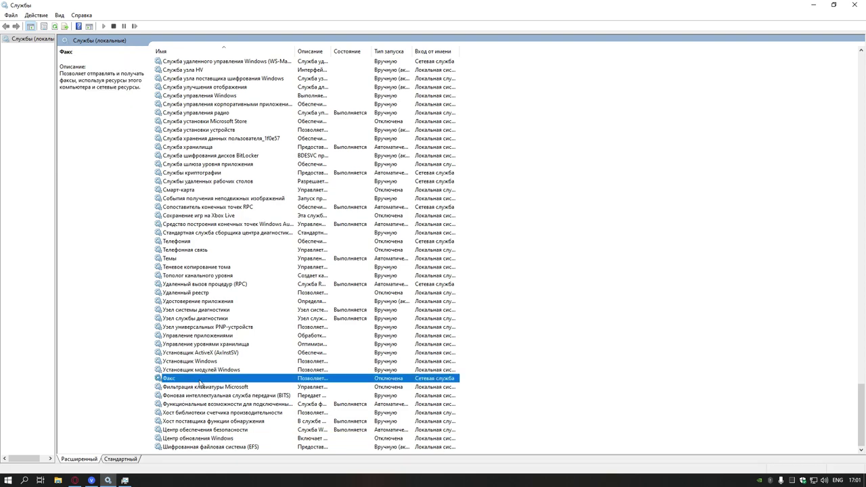
left_click(211, 252)
left_click(211, 242)
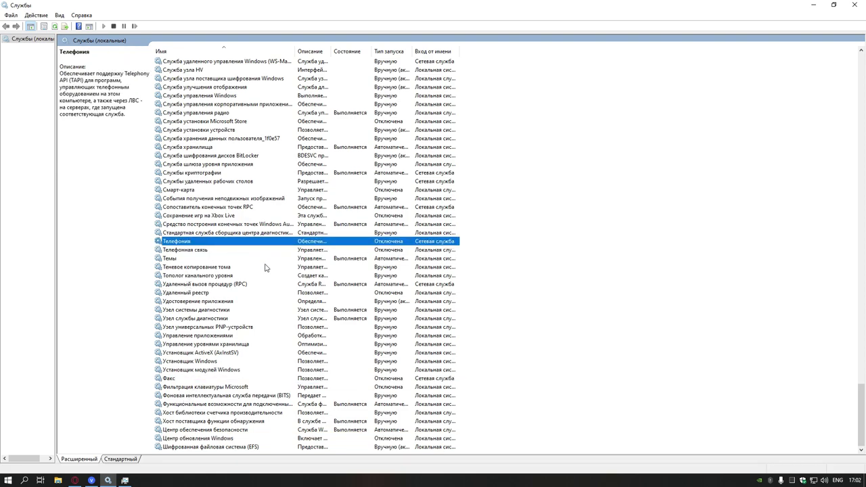
- Examine the Сохранение игр на Xbox Live and Смарт-карта services
scroll(253, 252, "up", 2)
left_click(231, 268)
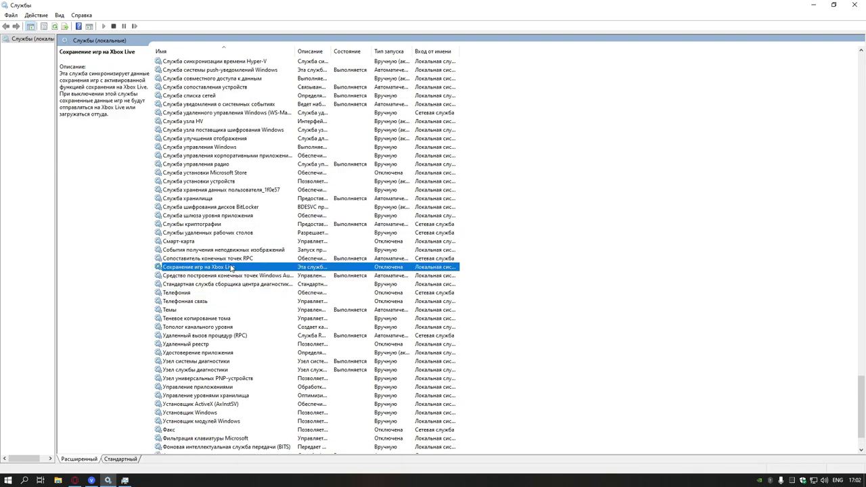
left_click(200, 242)
- Locate and examine the two Bluetooth support services, Служба поддержки Bluetooth and Служба поддержки пользователей Bluetooth
scroll(284, 276, "up", 6)
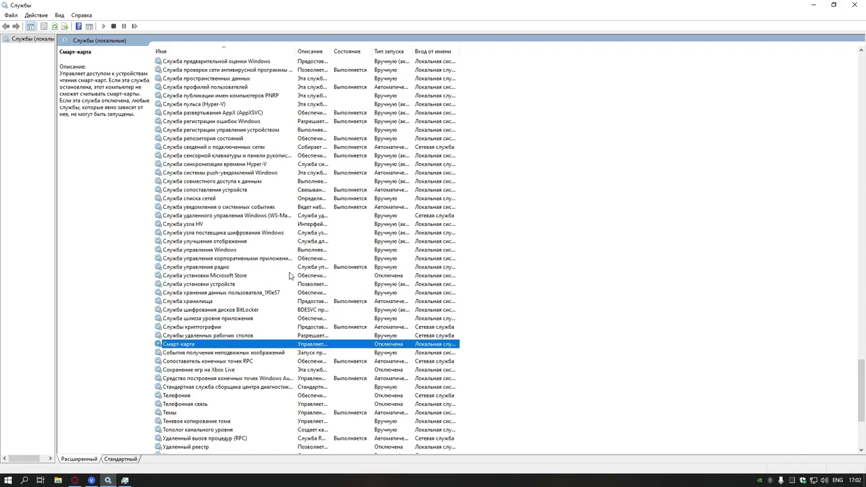
scroll(272, 292, "up", 8)
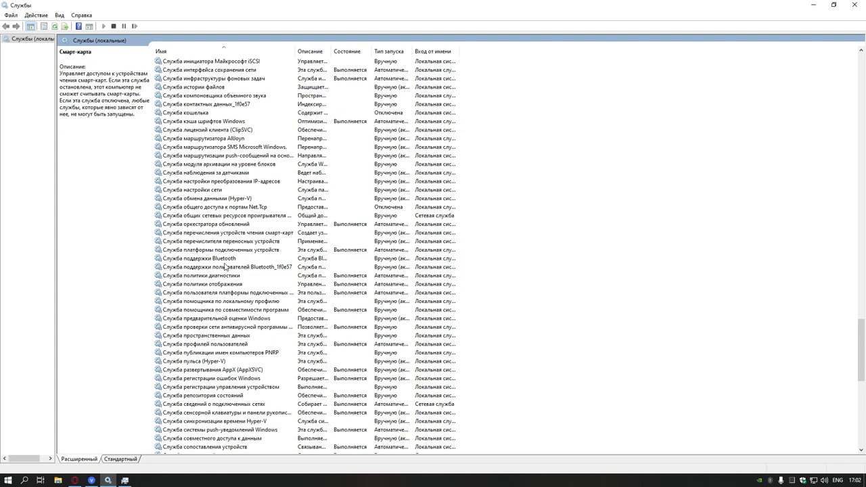
left_click(227, 261)
left_click(236, 265)
left_click(238, 261)
left_click(255, 266)
left_click(257, 261)
left_click(249, 267)
left_click(222, 260)
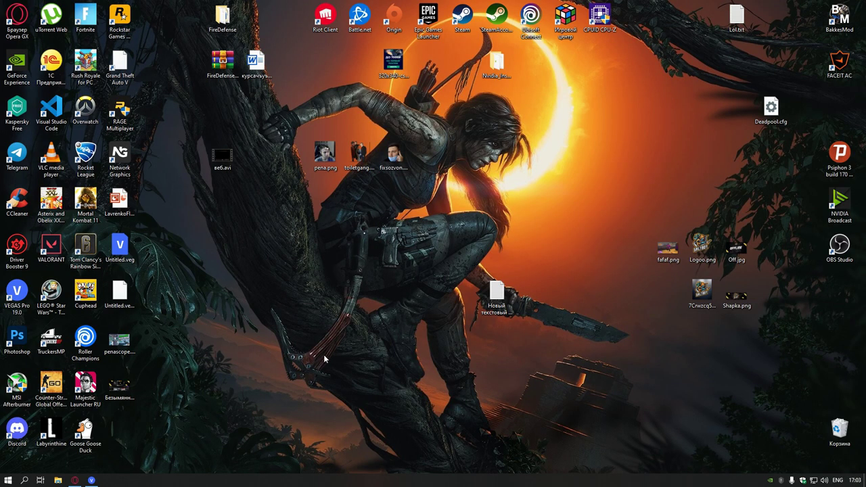
- Launch nvidiaInspector.exe from the desktop's Nvidia_Inspector folder and open the driver profile settings
double_click(497, 66)
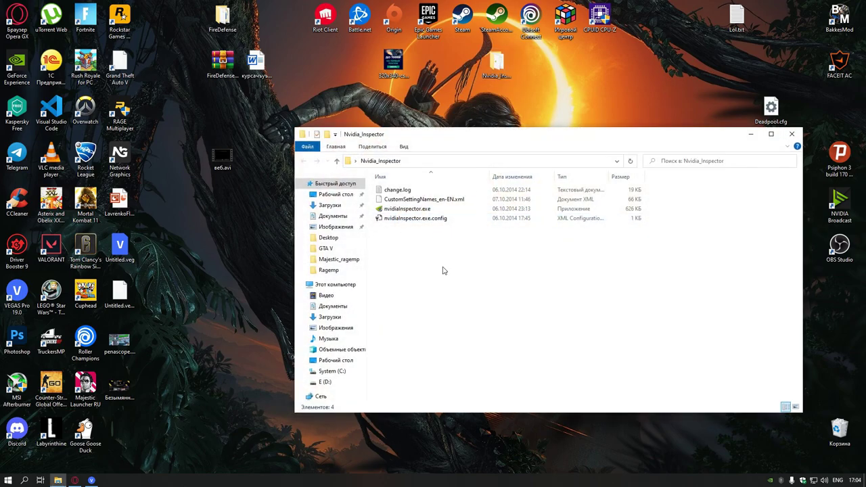
double_click(427, 211)
left_click(387, 302)
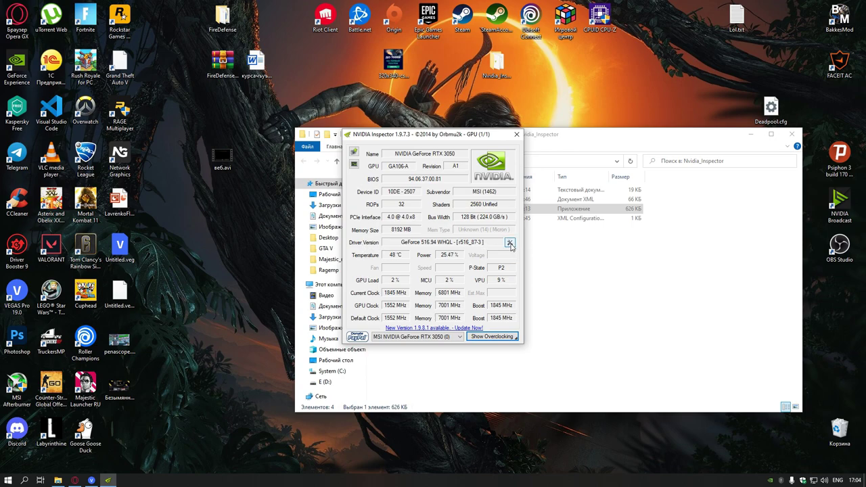
left_click(510, 242)
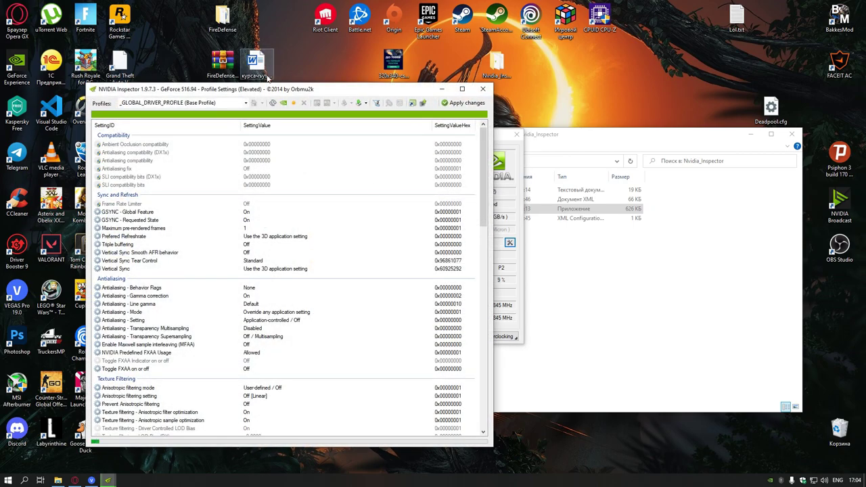
- Find and load the Grand Theft Auto V driver profile
type("gra")
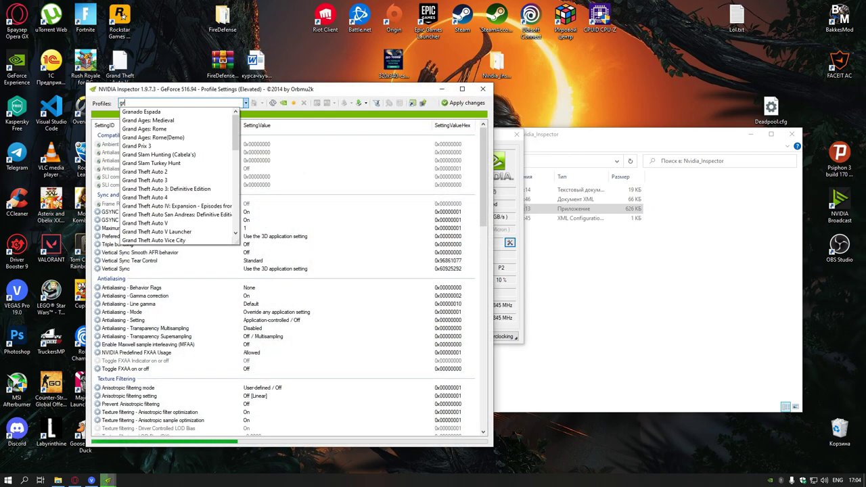
type("nd")
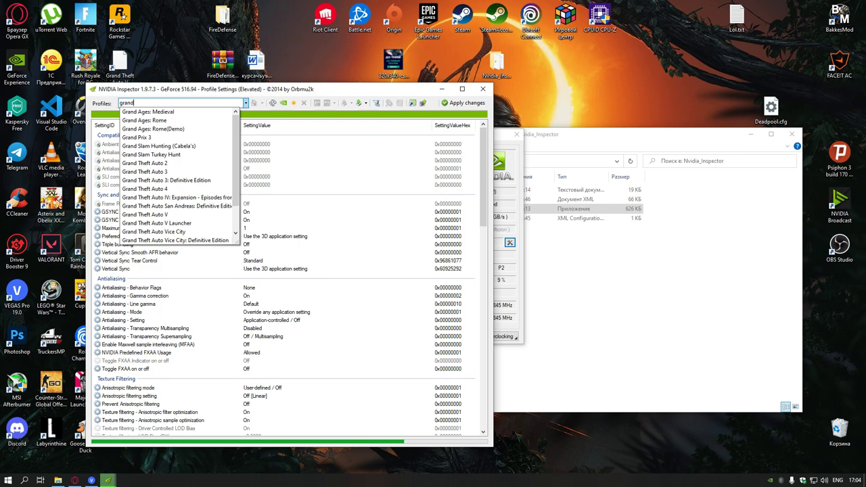
left_click(209, 215)
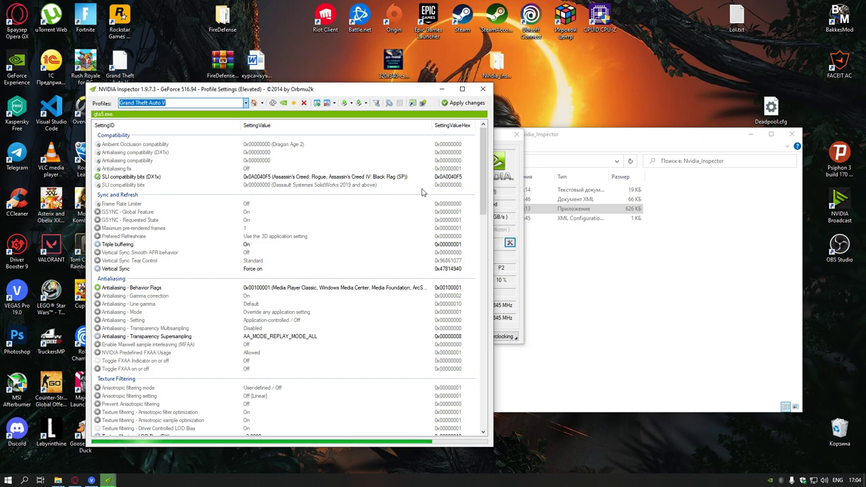
- Examine the Triple buffering and Vertical Sync settings of the Grand Theft Auto V profile, including the available Vertical Sync modes
left_click_drag(485, 178, 484, 190)
left_click(132, 205)
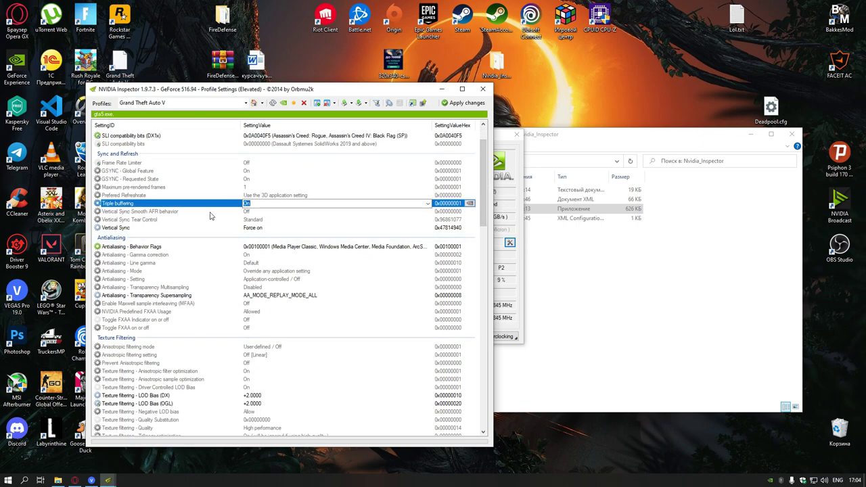
left_click(427, 204)
left_click(428, 204)
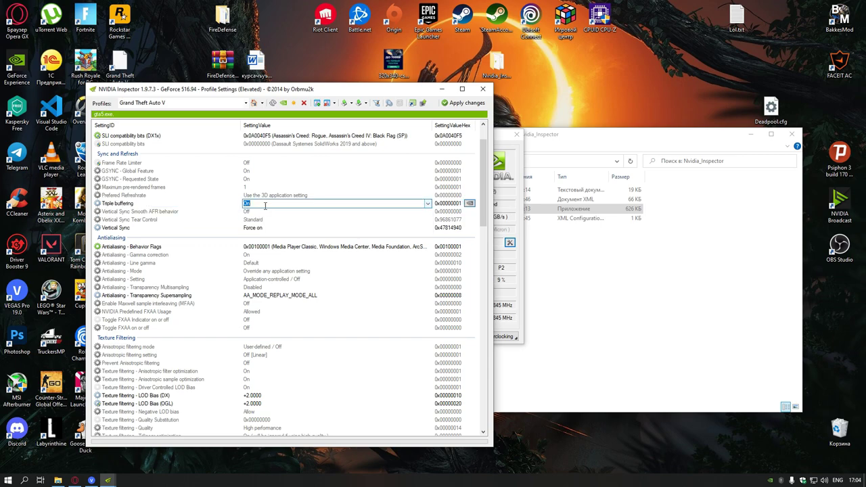
left_click(120, 229)
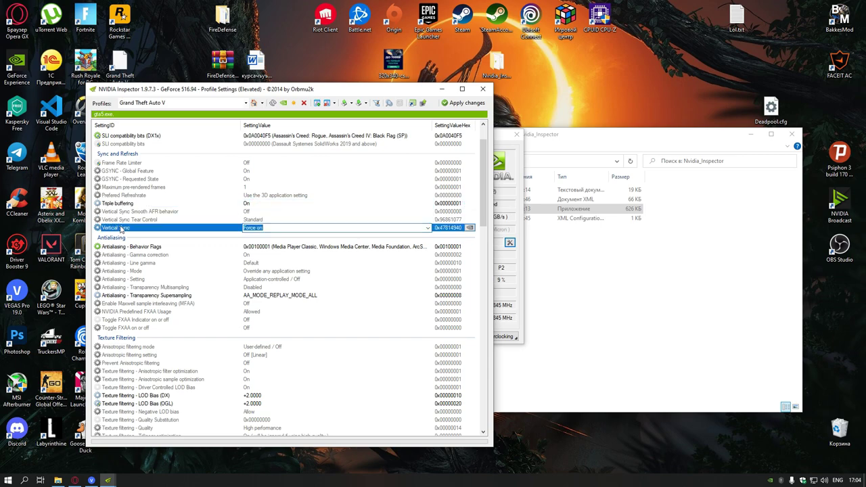
left_click(428, 228)
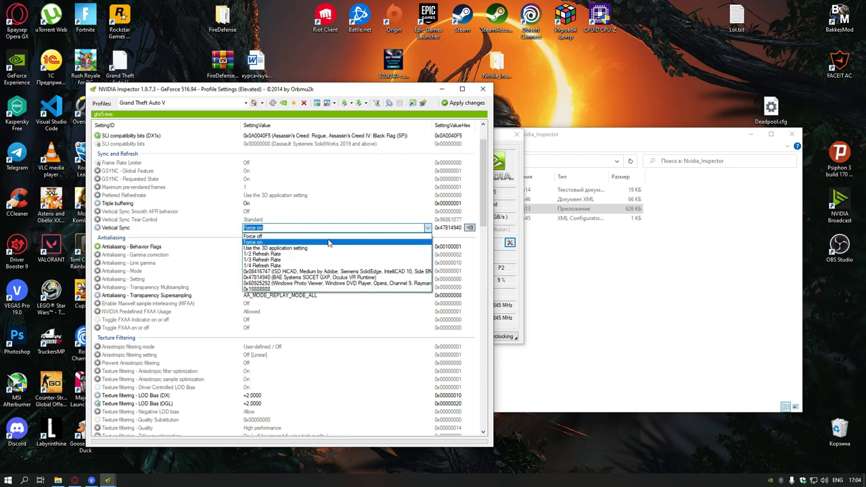
left_click(427, 228)
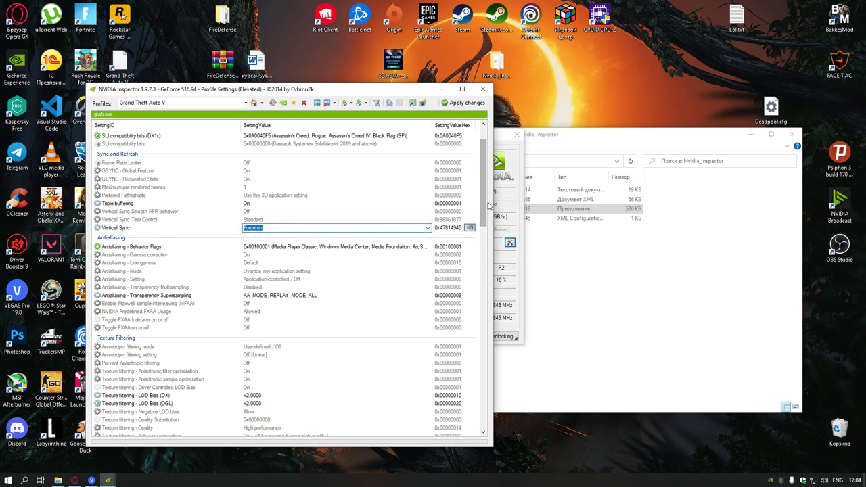
- Examine the available values for Antialiasing - Transparency Supersampling in the Grand Theft Auto V profile
left_click_drag(484, 203, 485, 234)
left_click(162, 189)
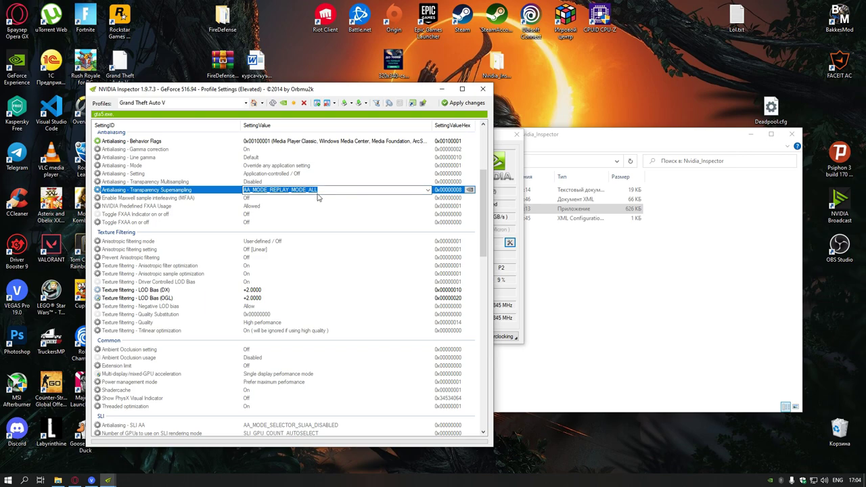
left_click(428, 190)
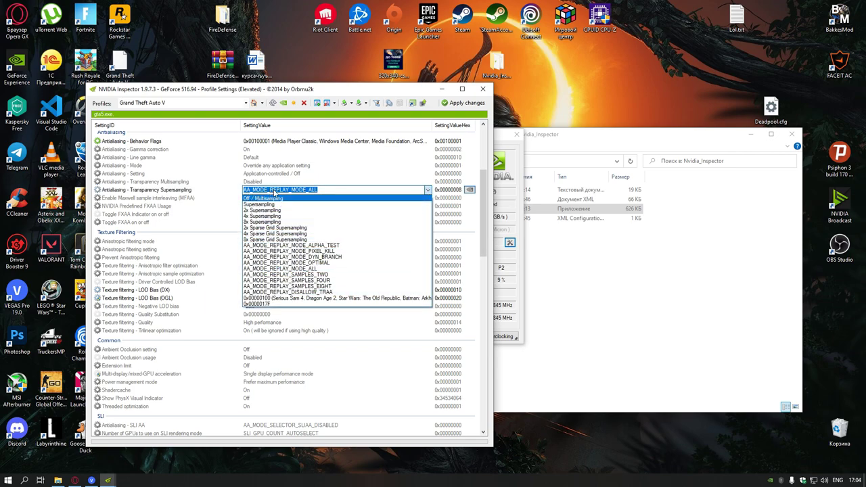
left_click(428, 190)
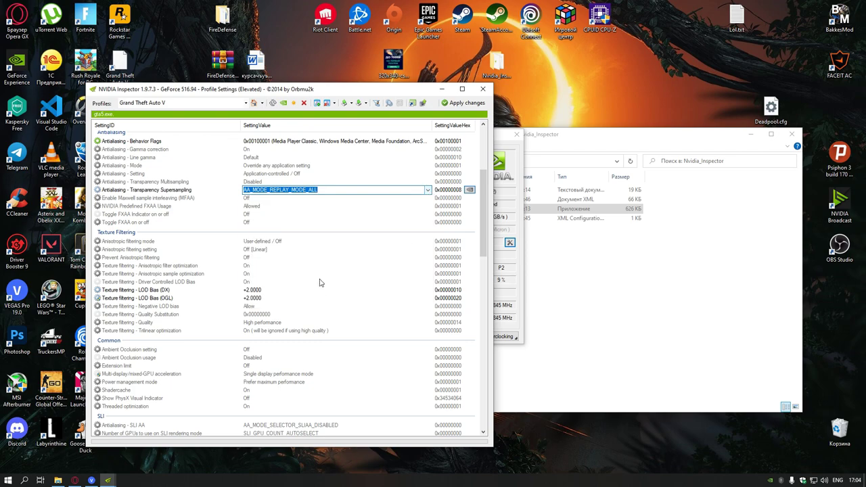
- Set Texture filtering - LOD Bias (DX) to +2.0000 in the Grand Theft Auto V profile
scroll(483, 251, "down", 3)
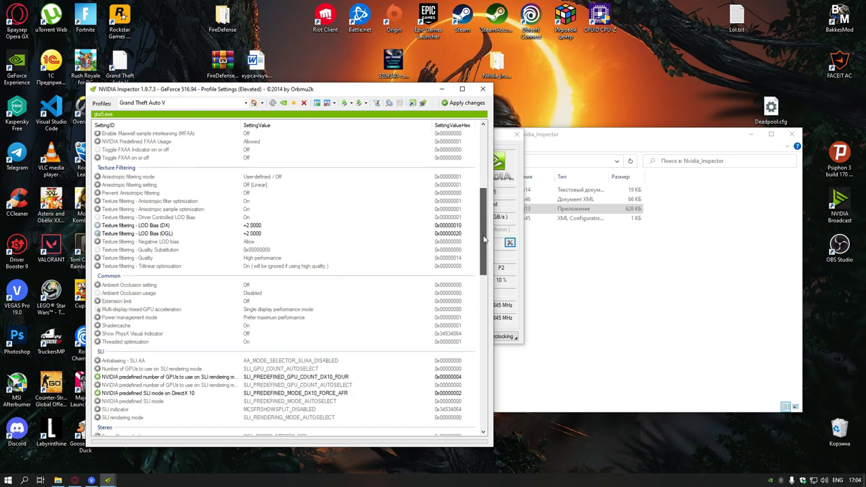
left_click(262, 228)
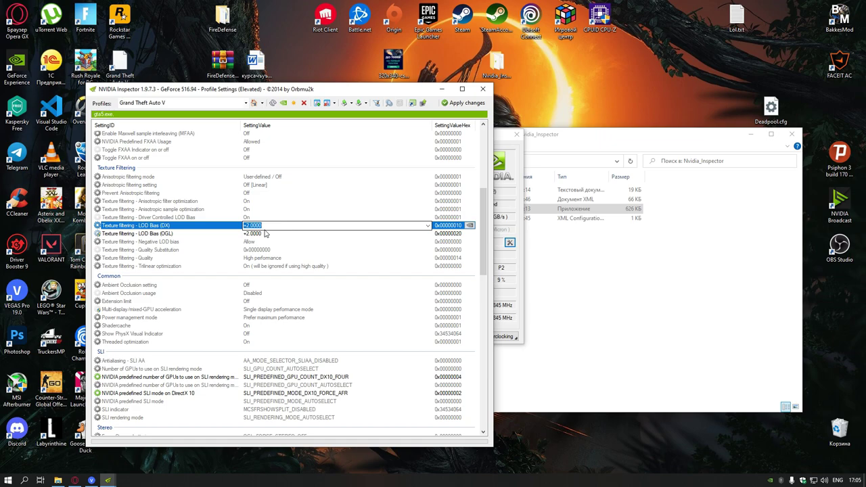
left_click(426, 226)
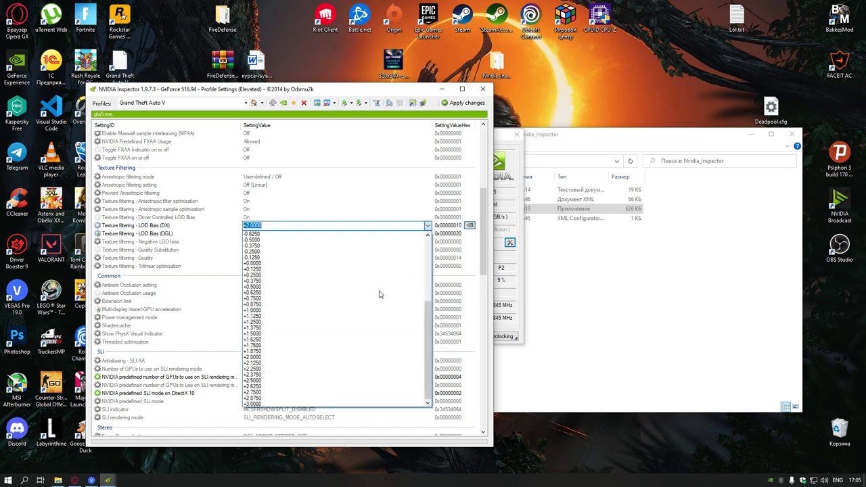
left_click(282, 358)
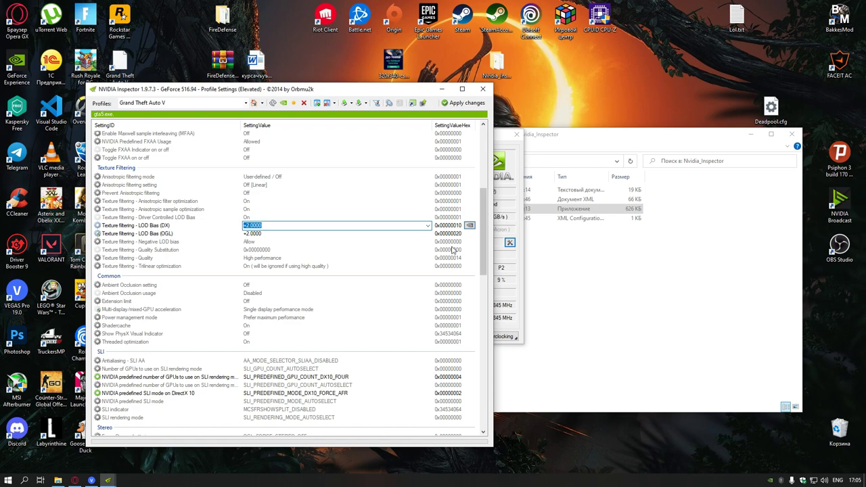
- Apply the Grand Theft Auto V profile changes and close both NVIDIA Inspector windows
left_click(466, 103)
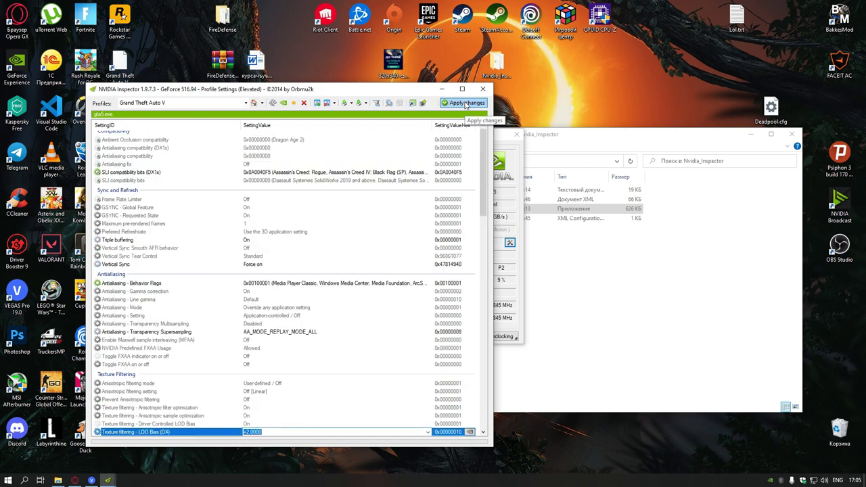
left_click(483, 89)
left_click(516, 134)
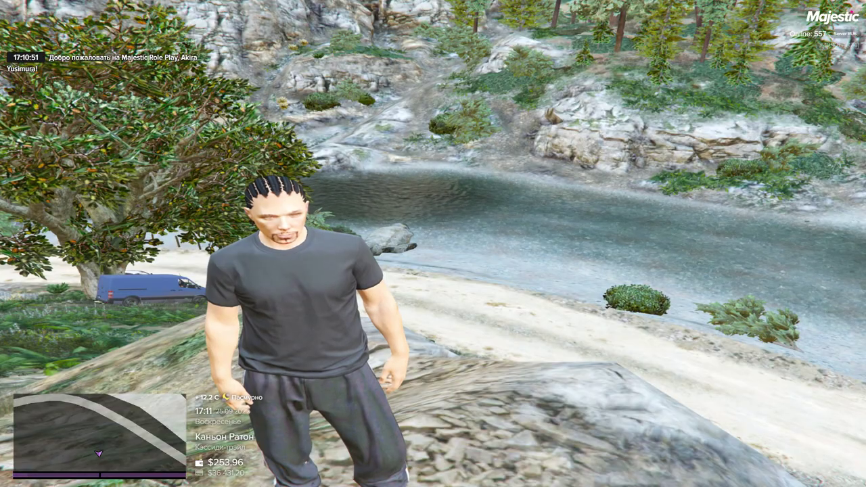
- In the running Majestic RP game, pause and open the Графика section of the settings
key("Escape")
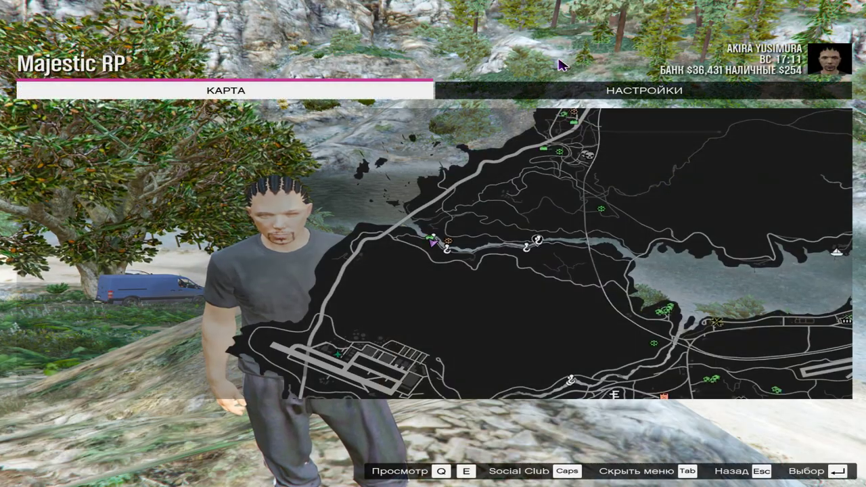
left_click(611, 86)
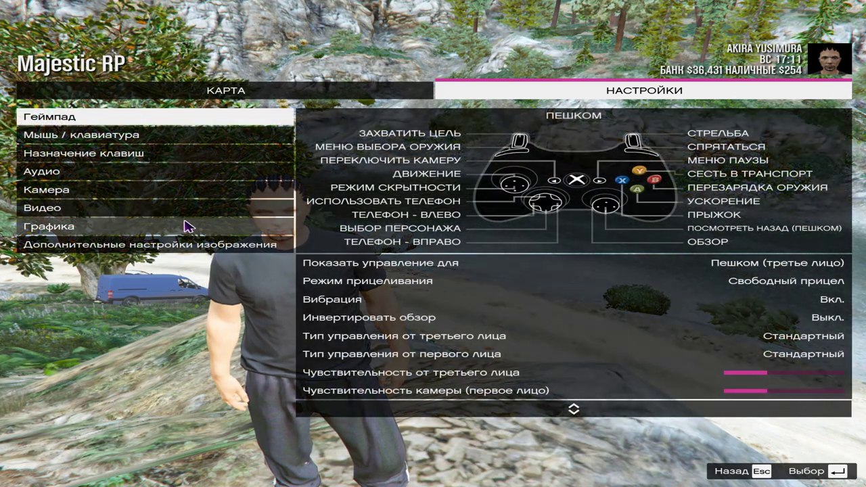
left_click(189, 230)
left_click(189, 231)
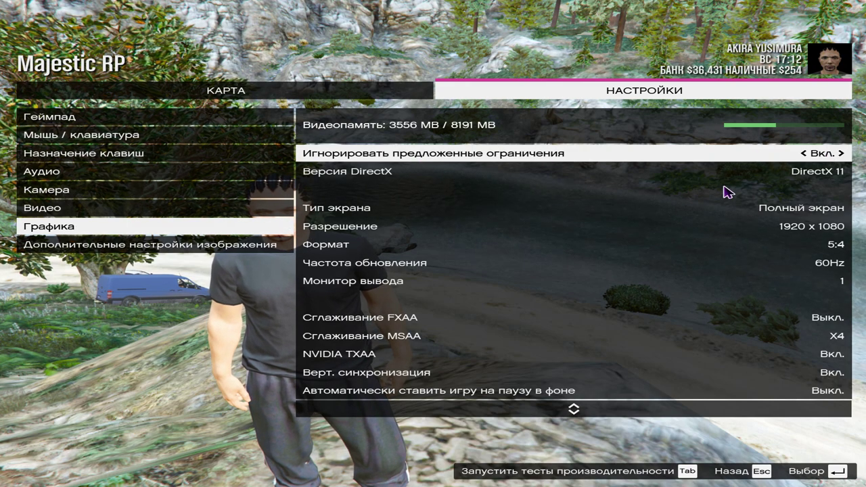
- Examine the game's antialiasing, NVIDIA TXAA, vertical sync and shader quality settings, ending on Верт. синхронизация
left_click(522, 320)
key("Down")
key("Down")
key("Down")
key("Down")
key("Down")
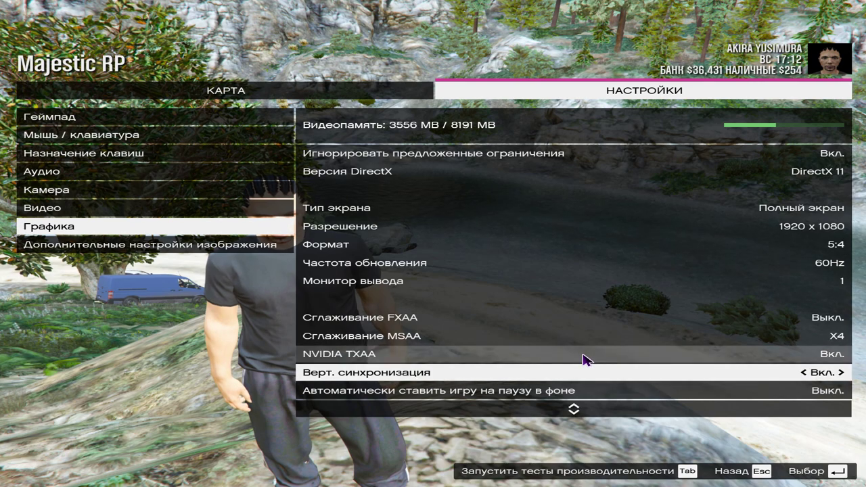
key("Down")
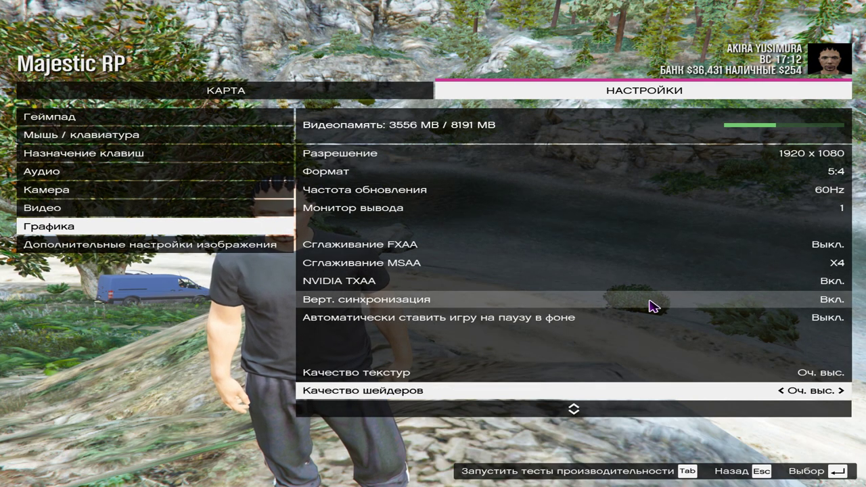
left_click(651, 305)
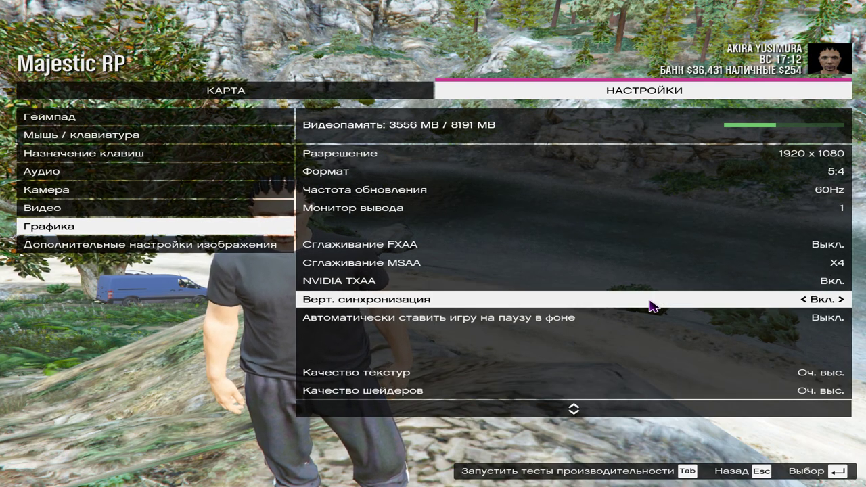